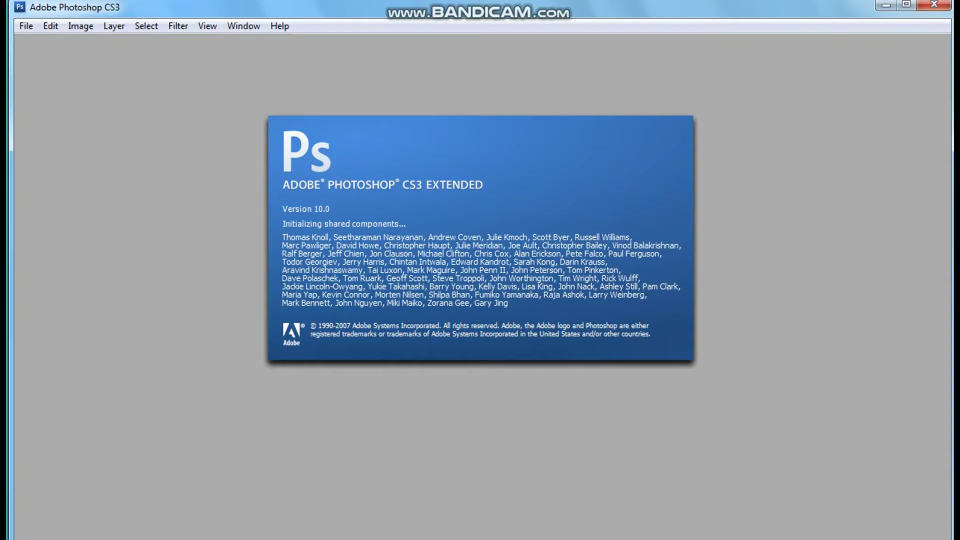
Create a new 500 × 500 pixel document with Transparent background contents.
key(alt+f)
key(Return)
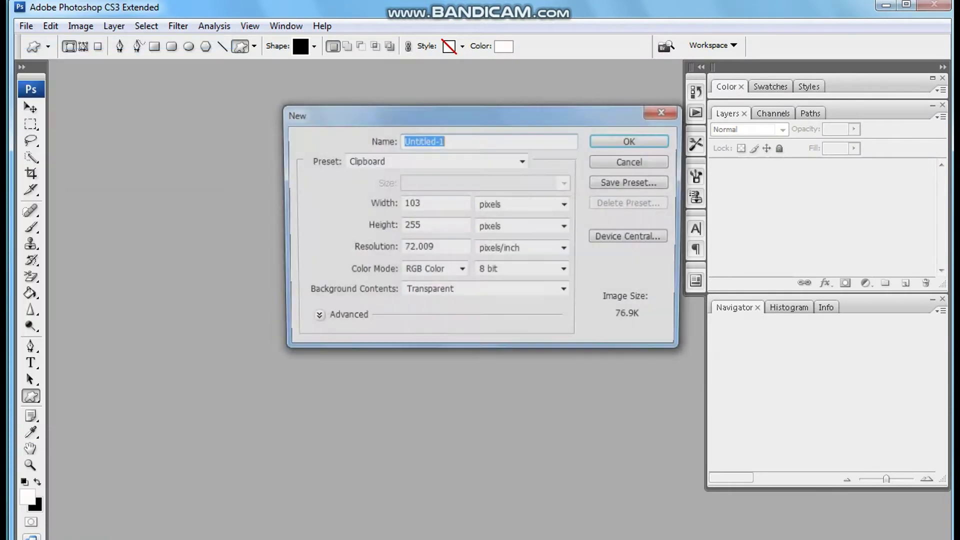
key(Tab)
key(Tab)
text(500)
key(Tab)
key(Tab)
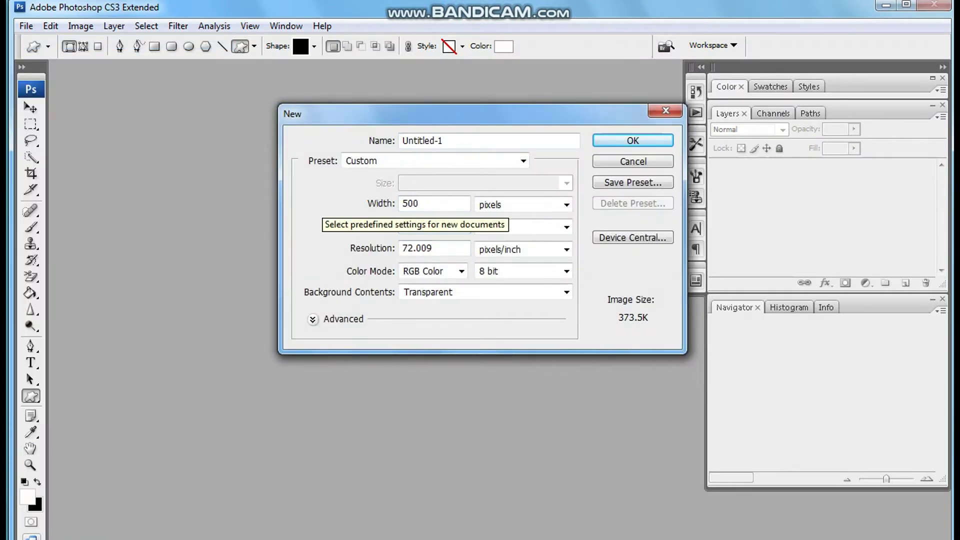
text(500)
key(Return)
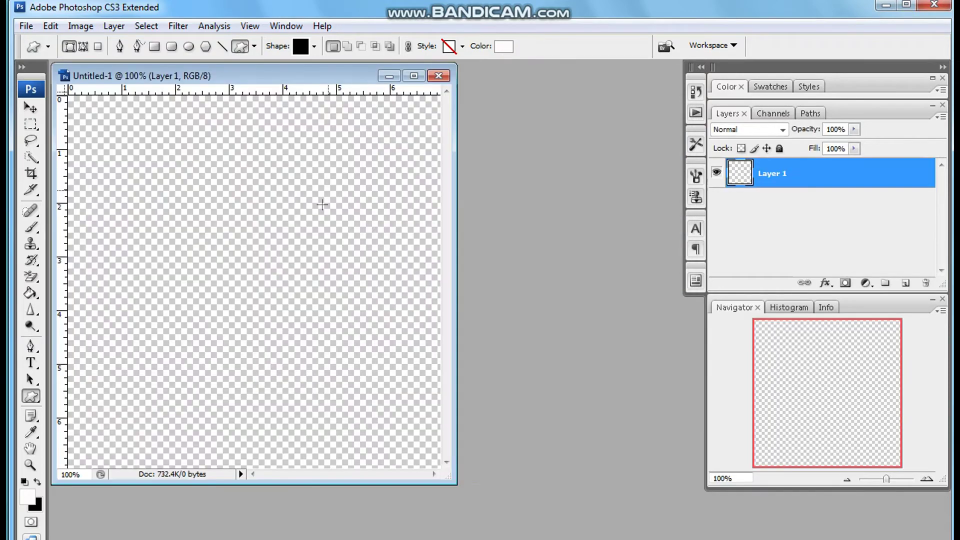
Type a capital D on the canvas as a text layer and select it for restyling.
drag(225, 75, 327, 83)
key(t)
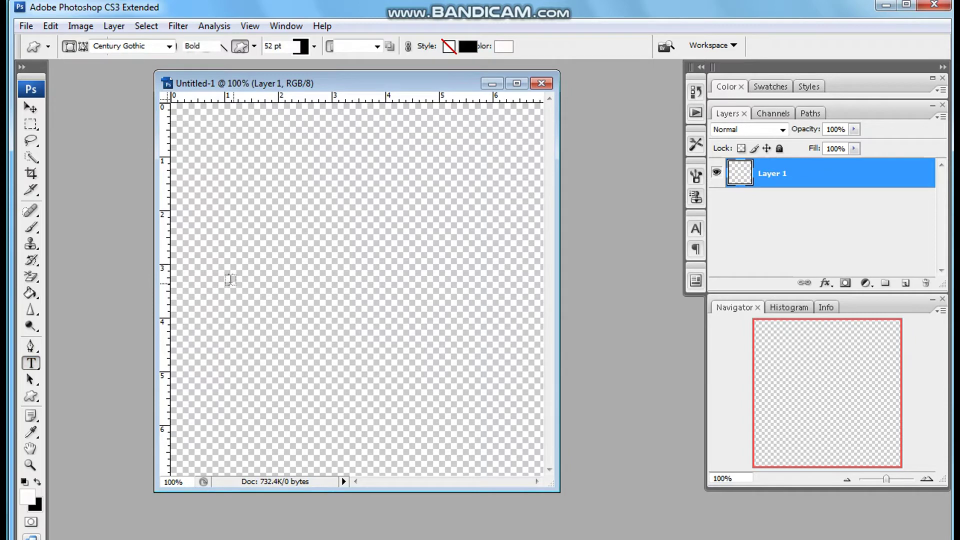
click(245, 273)
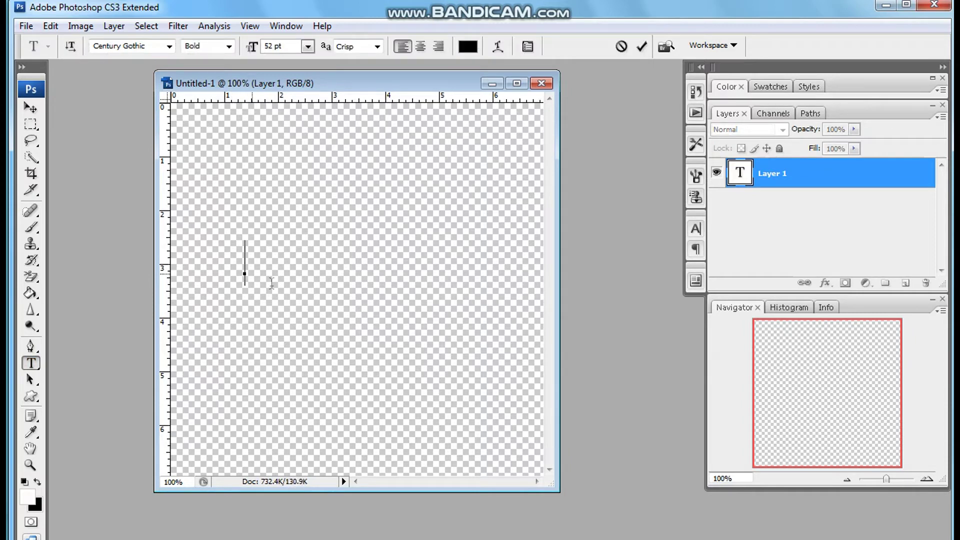
text(D)
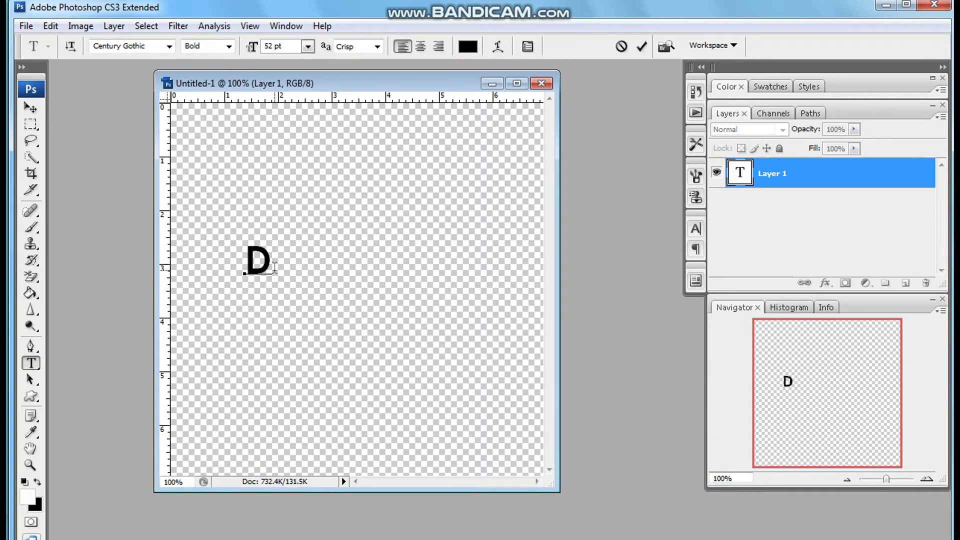
drag(271, 264, 236, 266)
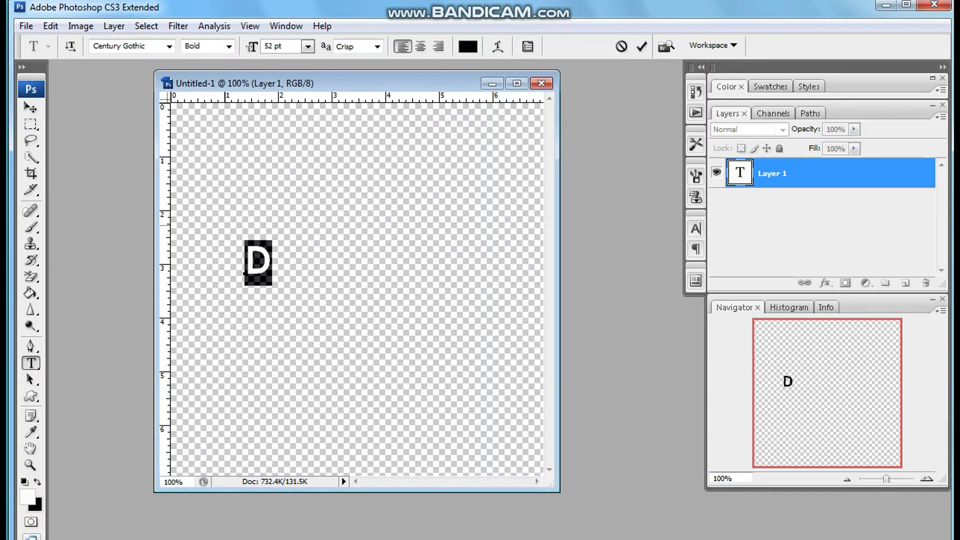
click(125, 46)
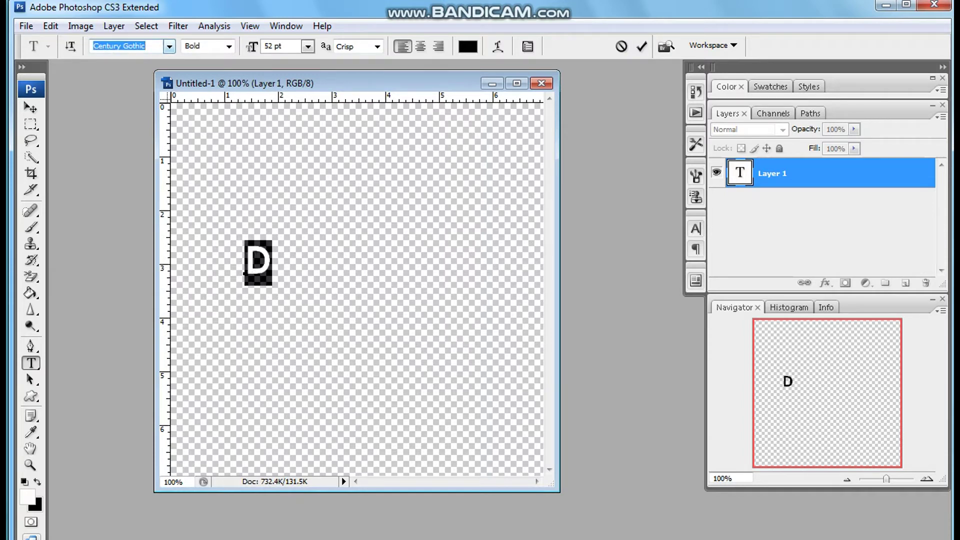
Preview the D in many typefaces, settling on Copperplate Gothic.
key(Down)
key(Down)
key(Down)
key(Down)
key(Down)
key(Down)
key(Down)
key(Down)
key(Down)
key(Down)
key(Down)
key(Down)
key(Down)
key(Down)
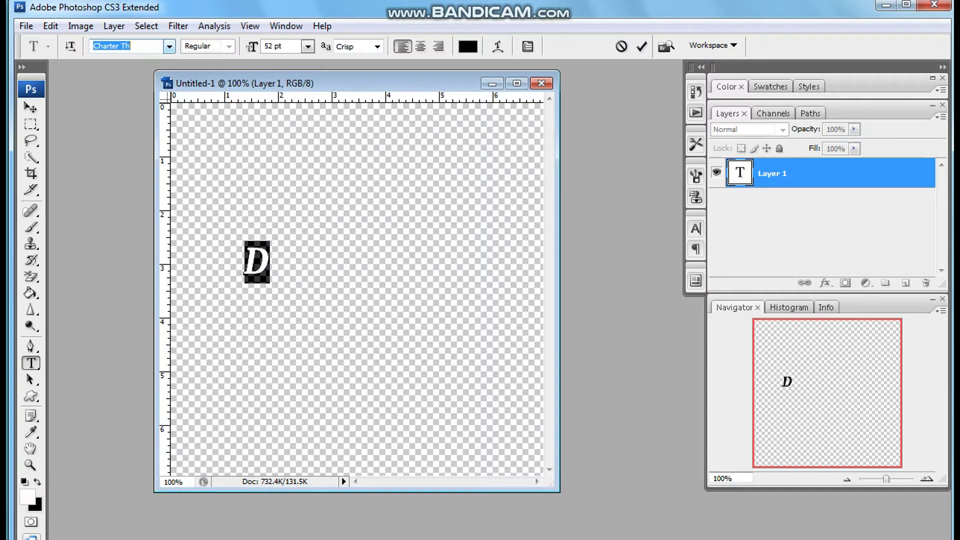
key(Down)
key(Down)
key(Down)
key(Down)
key(Down)
key(Down)
key(Down)
key(Up)
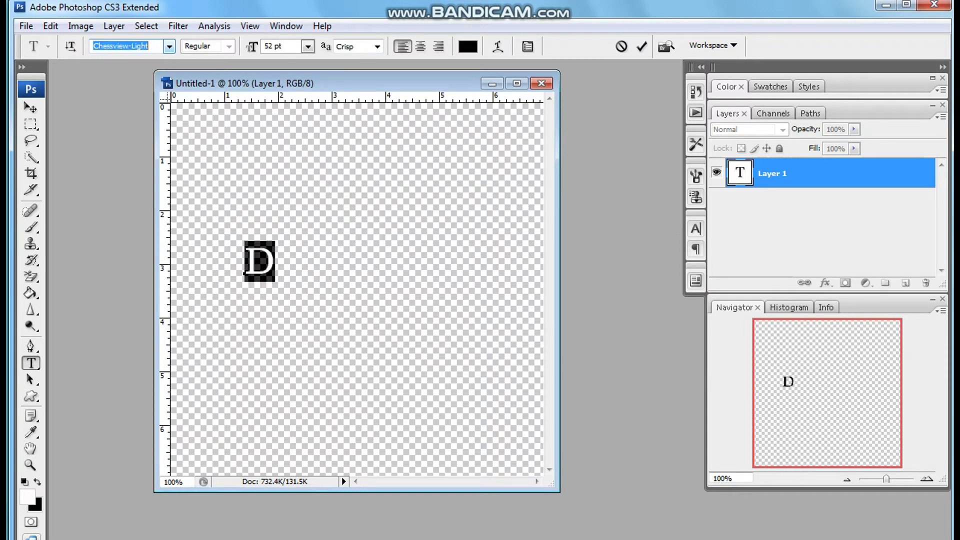
key(Down)
key(Down)
key(Down)
key(Down)
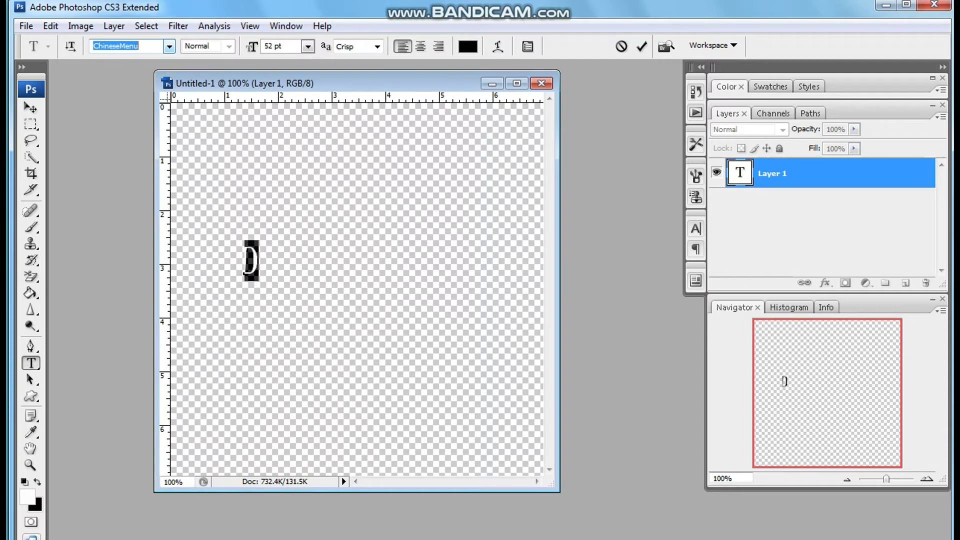
key(Down)
key(Down)
key(Down)
key(Down)
key(Down)
key(Down)
key(Down)
key(Down)
key(Down)
key(Down)
key(Down)
key(Down)
key(Down)
key(Down)
key(Down)
key(Down)
key(Down)
key(Down)
key(Down)
key(Down)
key(Down)
key(Down)
key(Down)
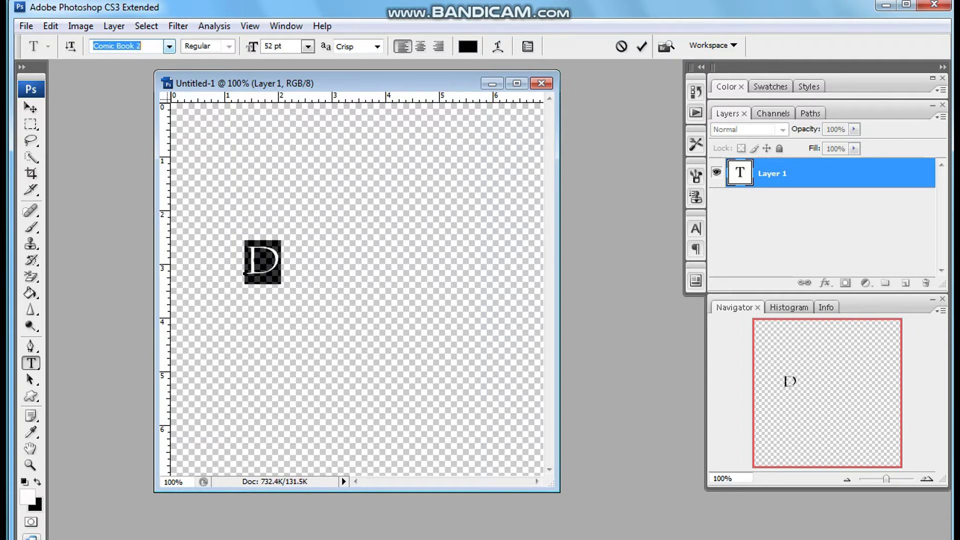
key(Up)
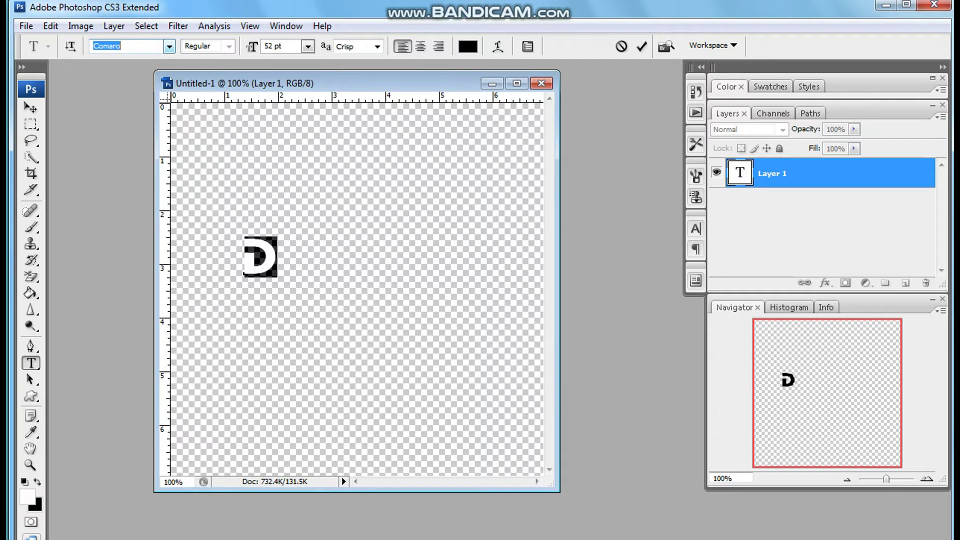
key(Down)
key(Down)
key(Down)
key(Down)
key(Down)
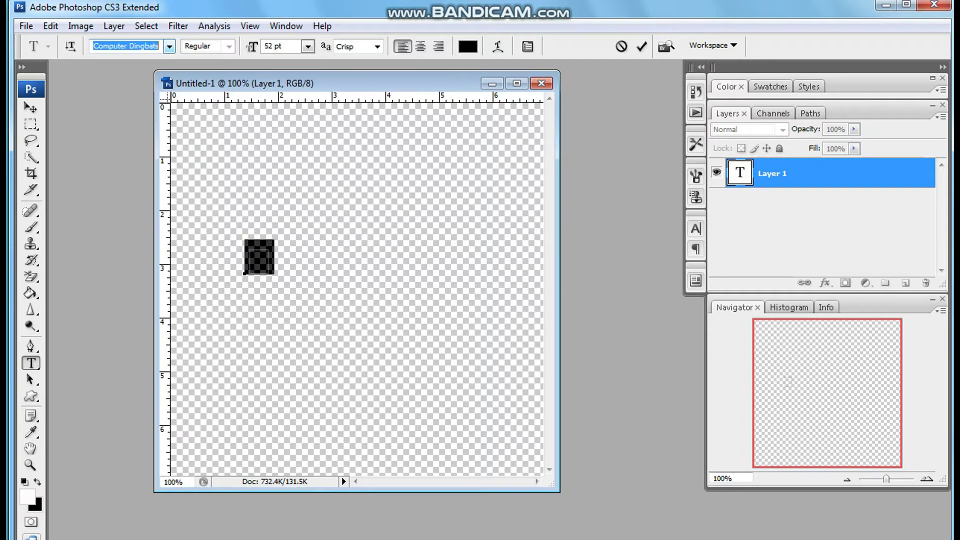
key(Down)
key(Up)
key(Down)
key(Down)
key(Down)
key(Down)
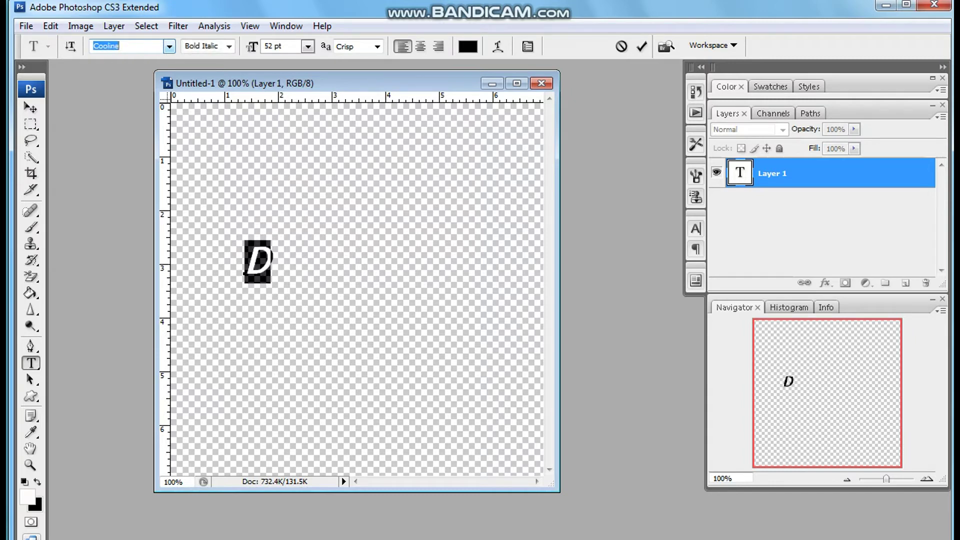
key(Down)
key(Down)
key(Down)
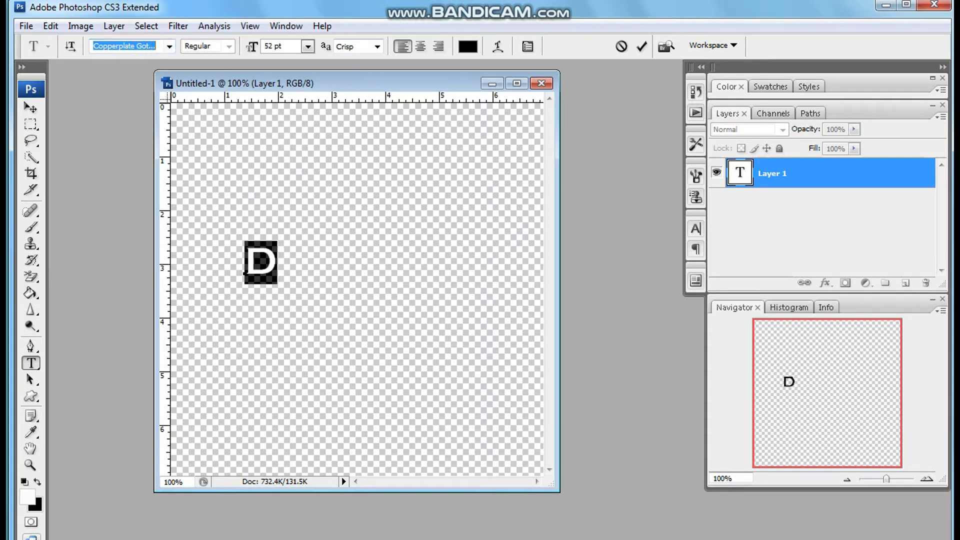
click(308, 46)
Enlarge the D to 172 pt, commit the text and move it lower.
click(282, 298)
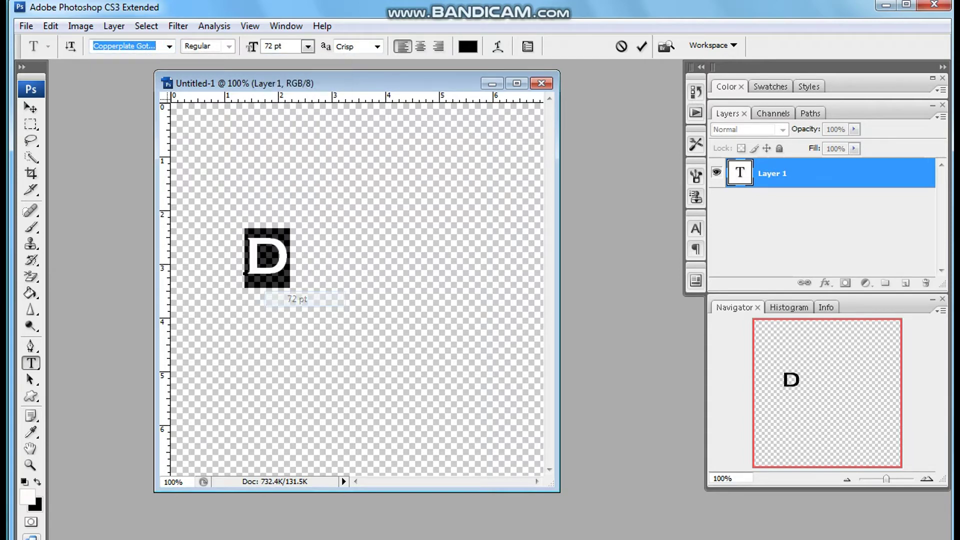
click(265, 46)
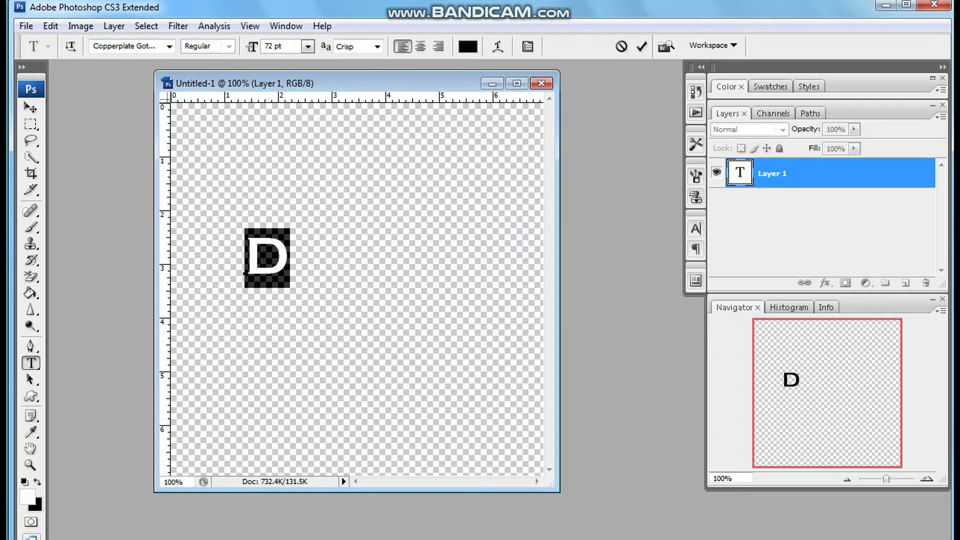
text(1)
key(Return)
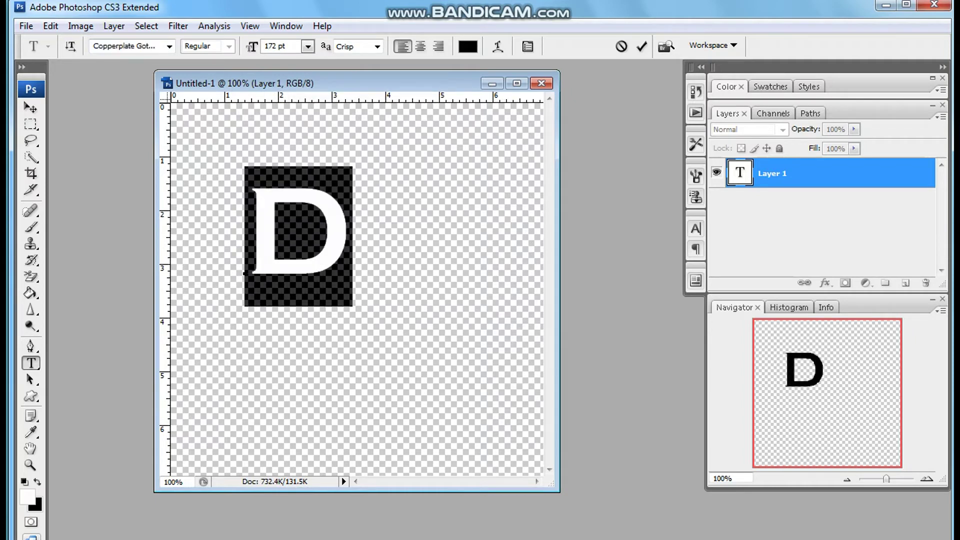
click(30, 108)
mouse_move(299, 230)
mouse_down()
mouse_move(290, 293)
mouse_move(294, 272)
mouse_up()
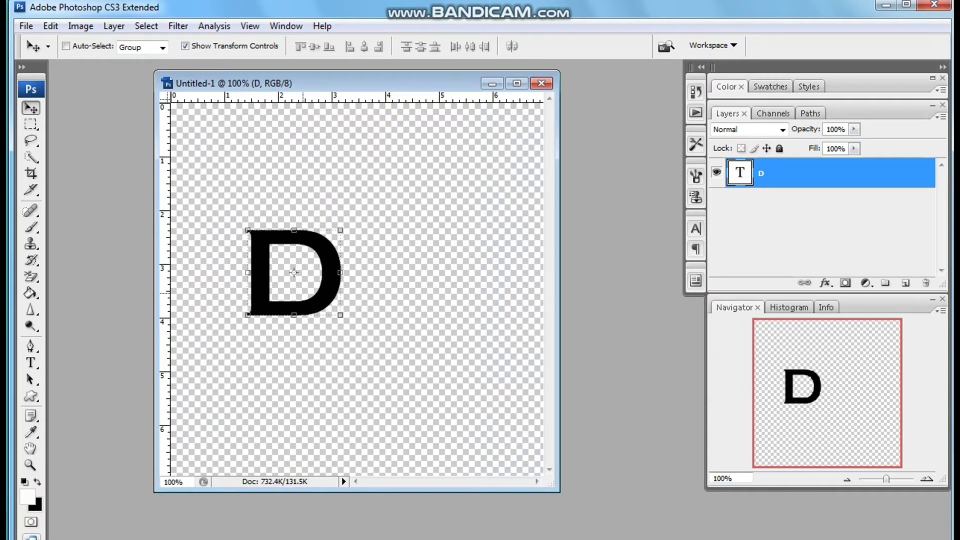
Resize the D to 272 pt, commit it, and drag it down-left.
click(31, 362)
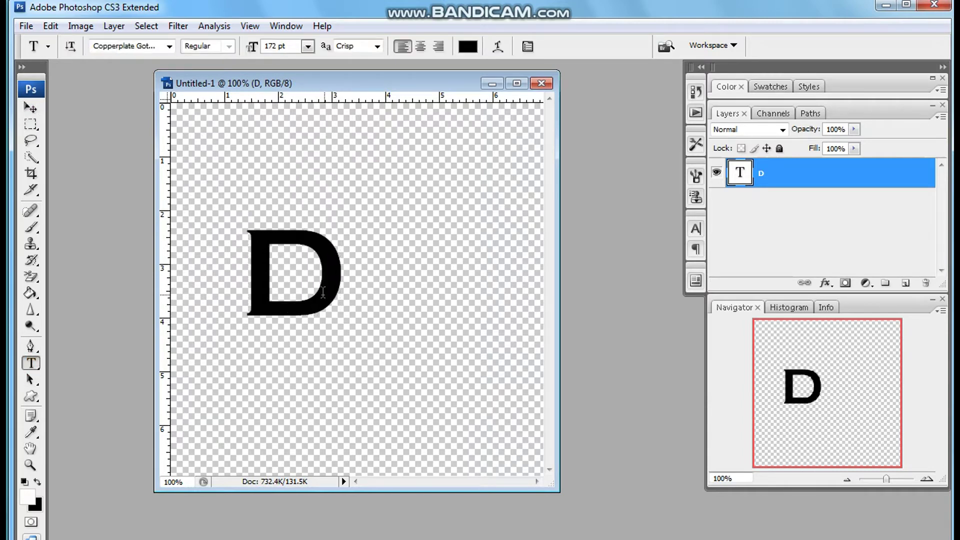
click(344, 284)
drag(359, 282, 211, 280)
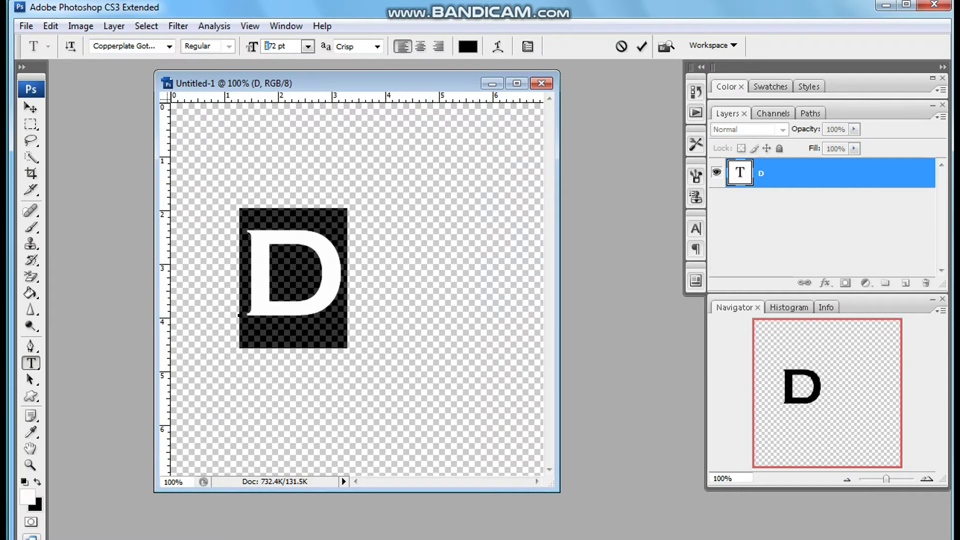
text(2)
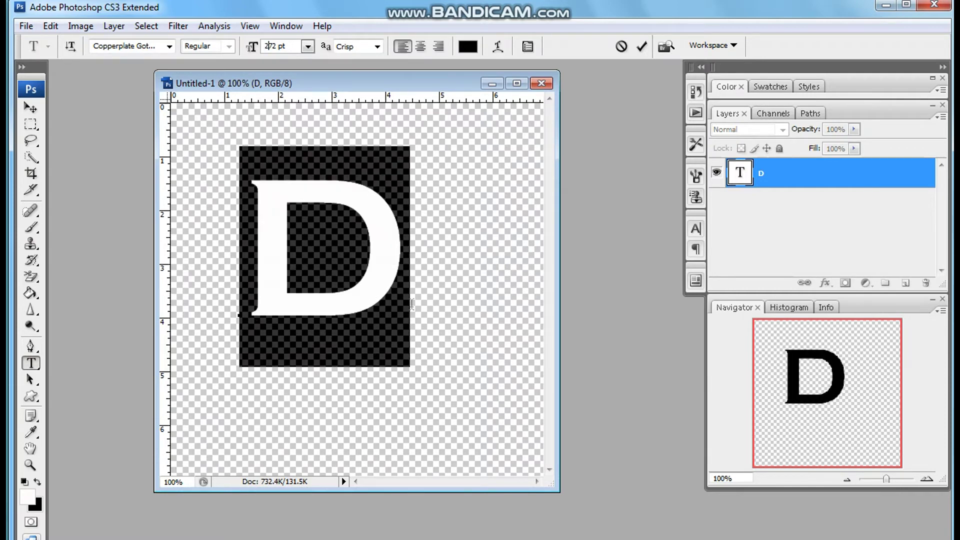
key(Return)
click(31, 108)
drag(357, 249, 335, 285)
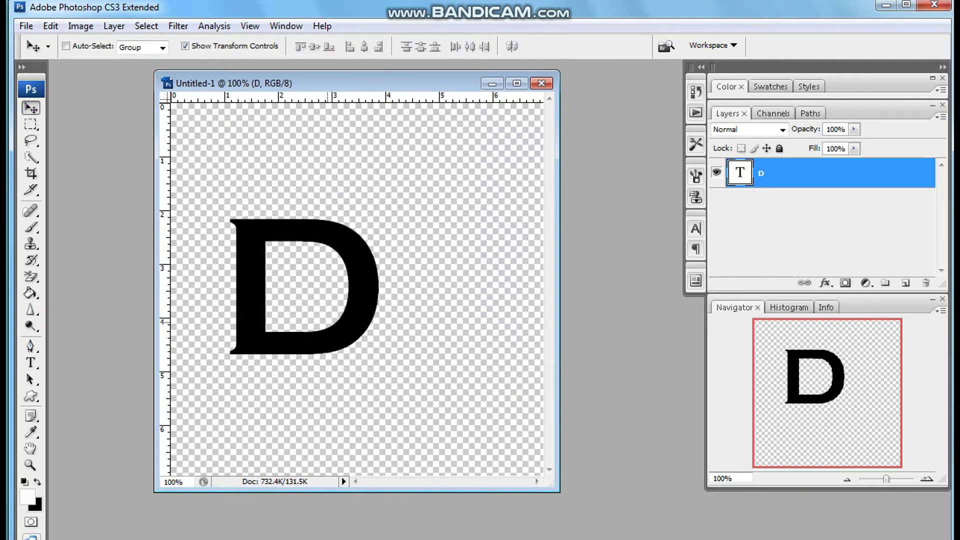
Duplicate the D text layer.
right_click(812, 179)
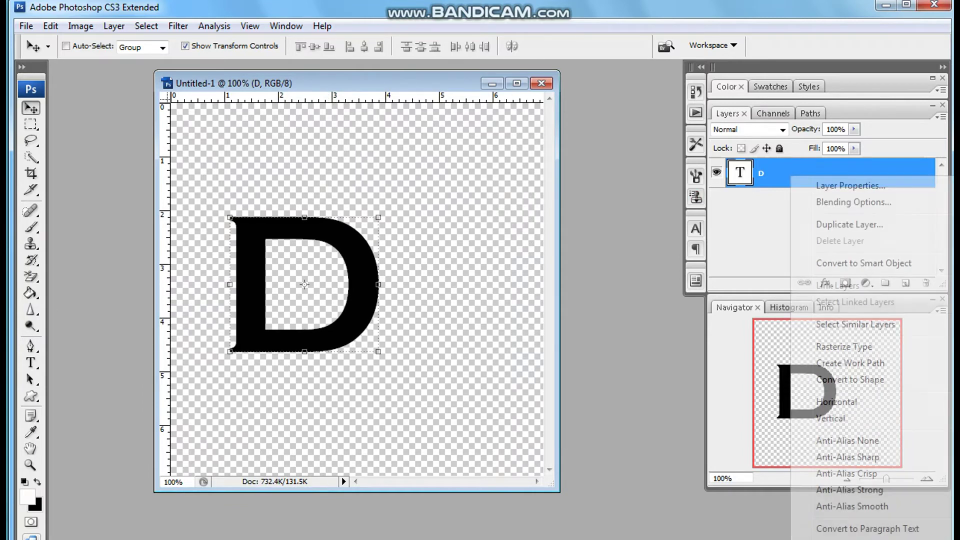
click(835, 223)
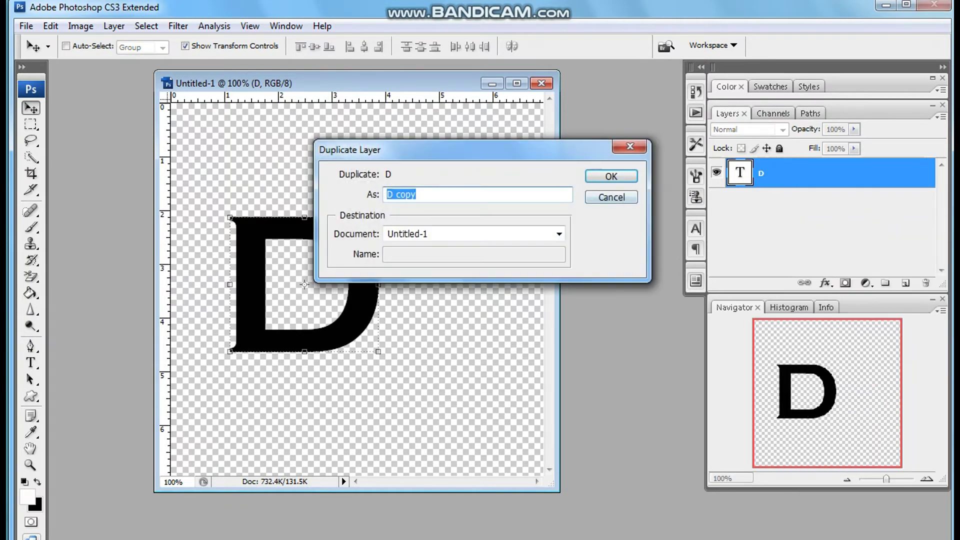
key(Return)
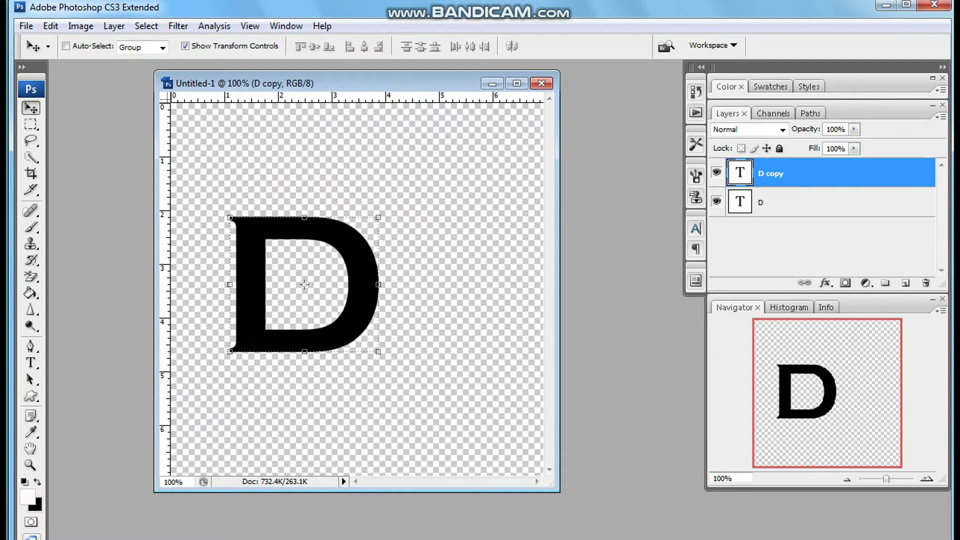
Rotate the D copy 180° and shift it right so the curves meet back-to-back.
click(50, 26)
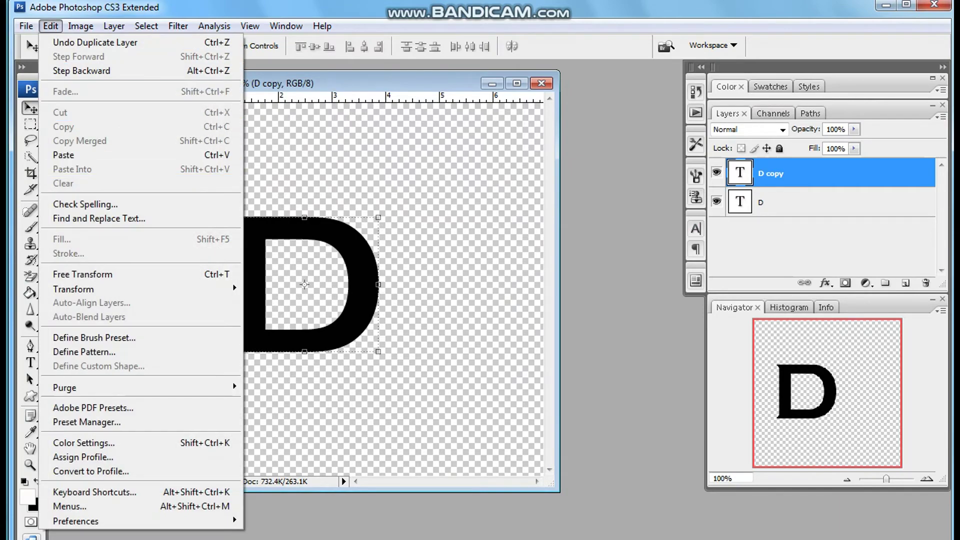
key(Right)
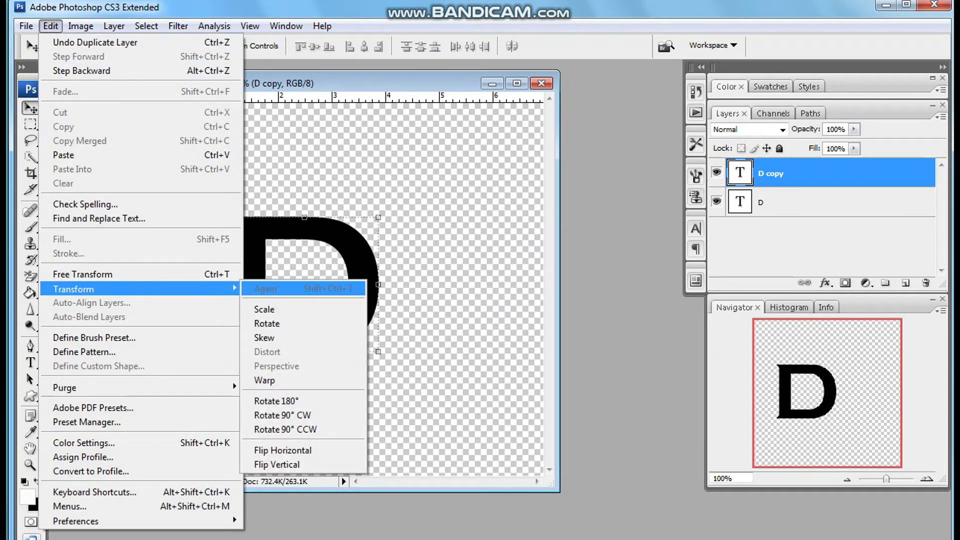
key(Down)
key(Down)
key(Down)
key(Return)
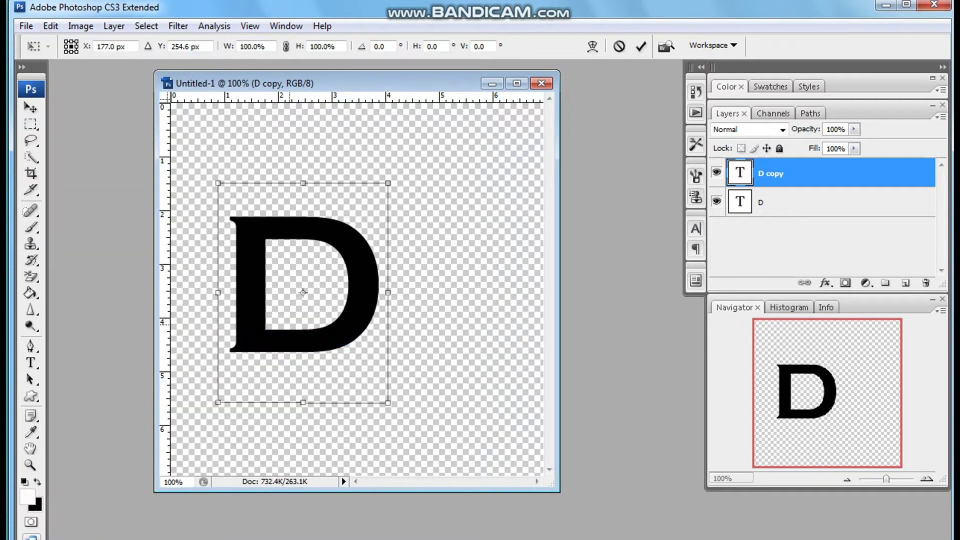
click(50, 26)
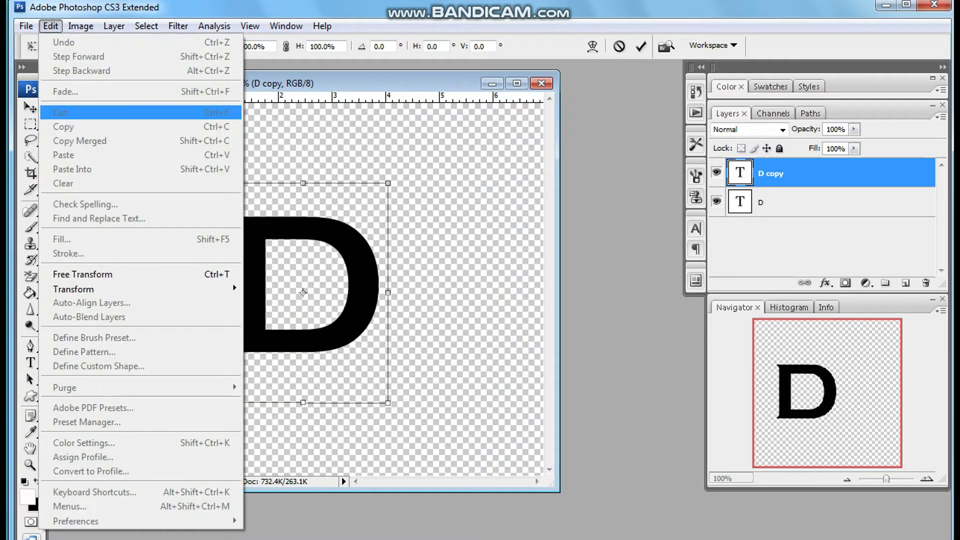
key(Down)
key(Down)
key(Down)
key(Down)
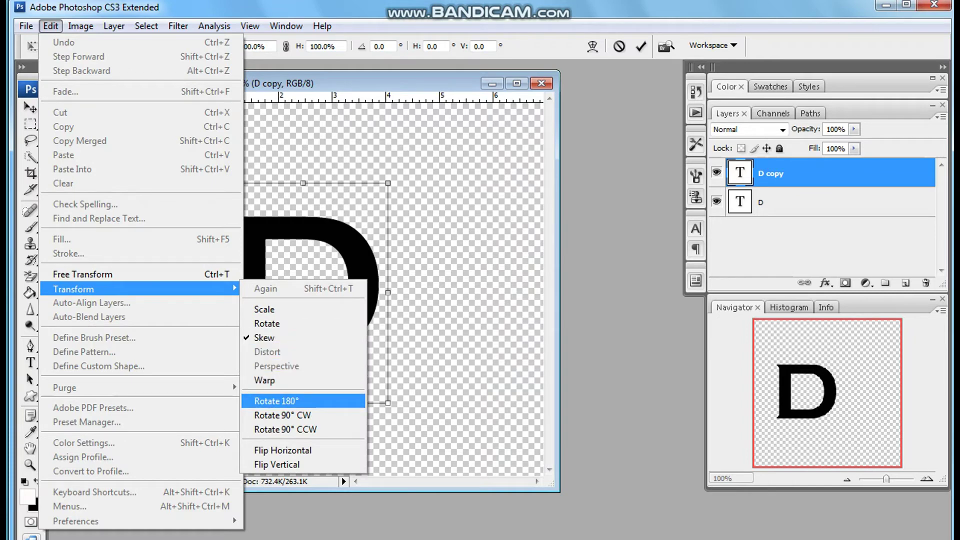
key(Return)
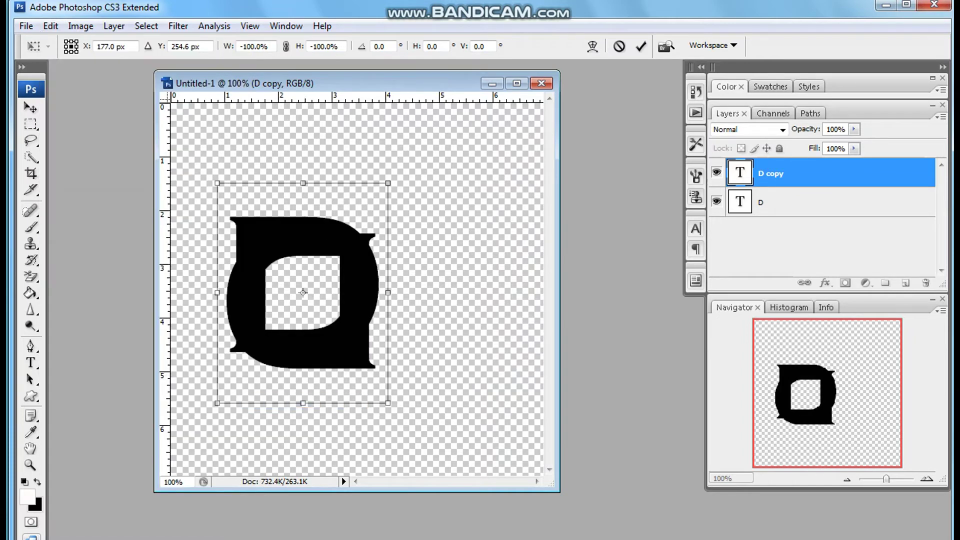
key(v)
key(Return)
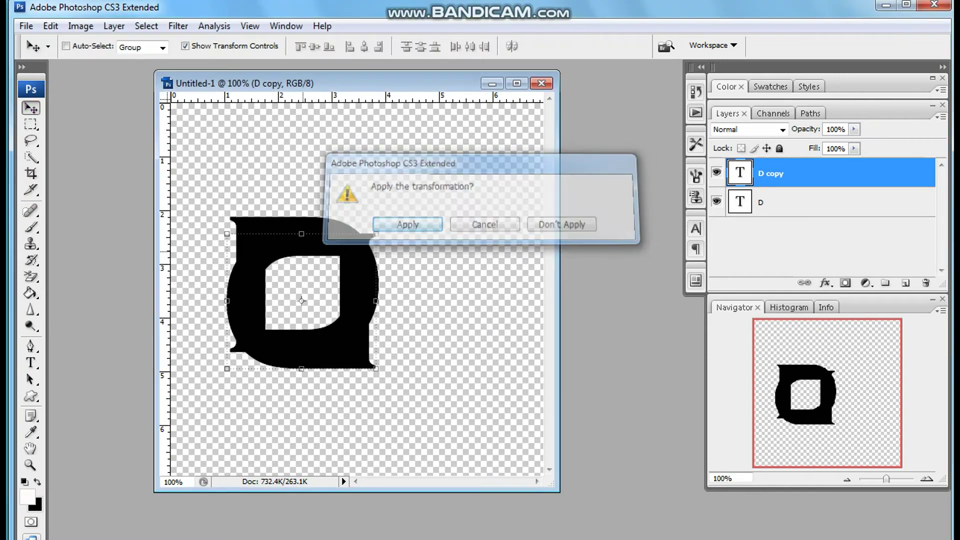
key(shift+Right)
key(shift+Right)
key(shift+Right)
key(shift+Right)
key(shift+Right)
key(shift+Right)
key(shift+Right)
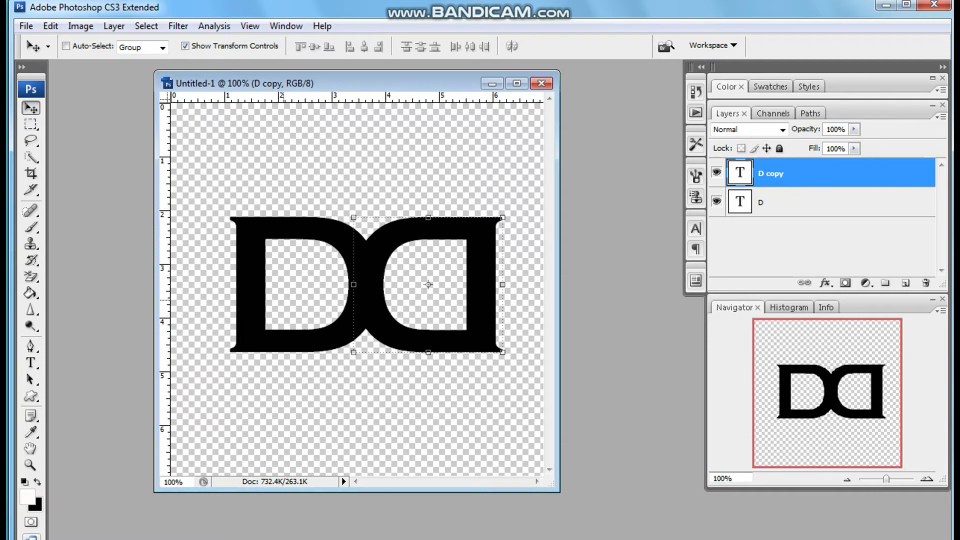
Rasterize the D copy layer and set a 28 px History Brush.
key(y)
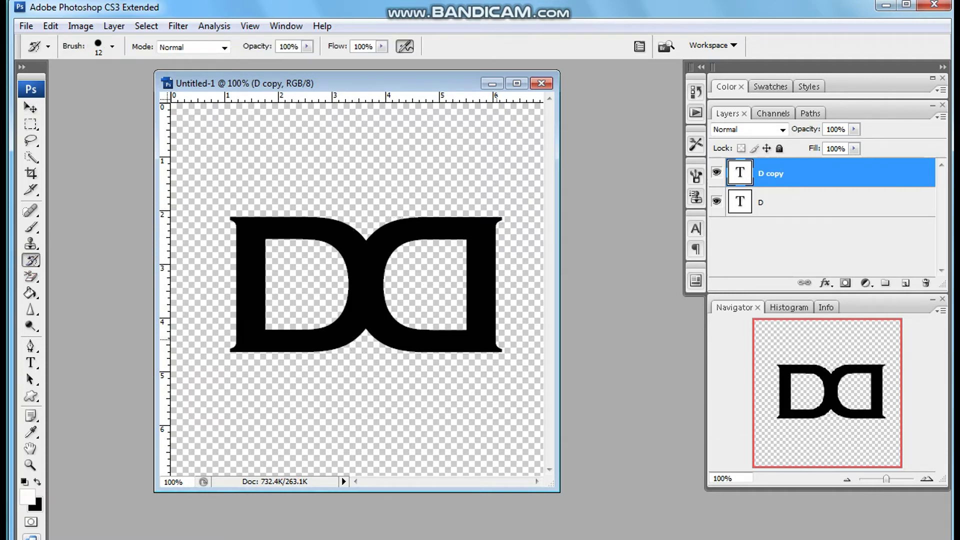
click(483, 260)
click(420, 229)
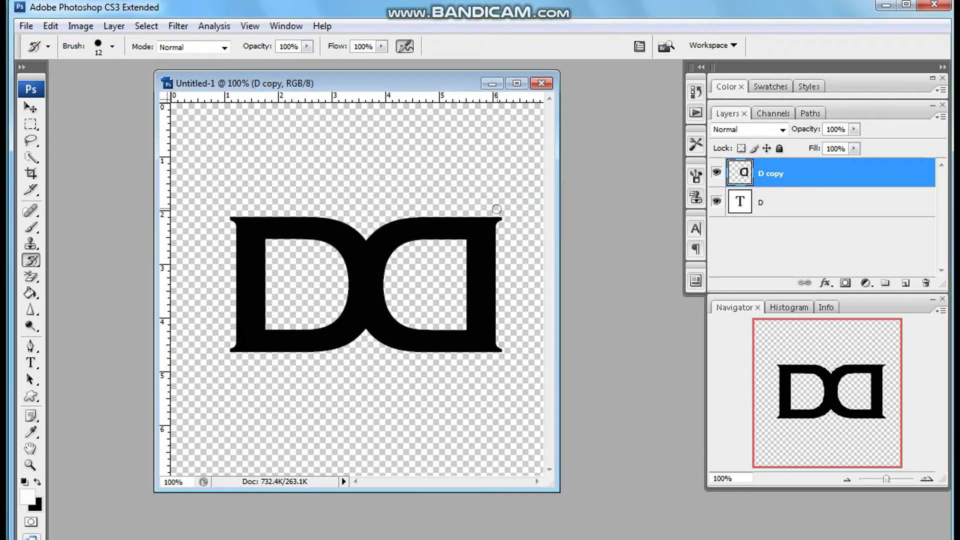
right_click(493, 193)
text(28)
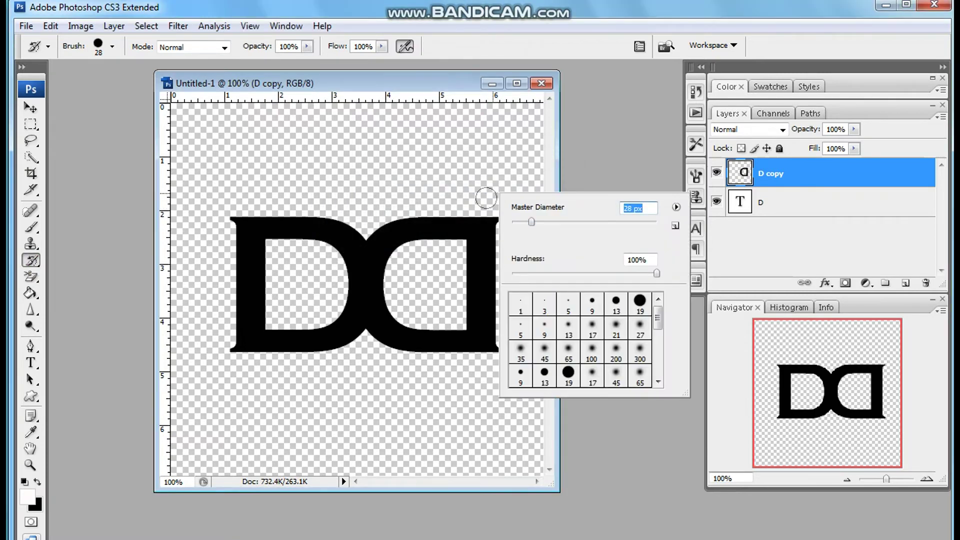
key(Return)
Paint away the copy's straight stroke and serifs, leaving a C shape.
drag(492, 320, 493, 385)
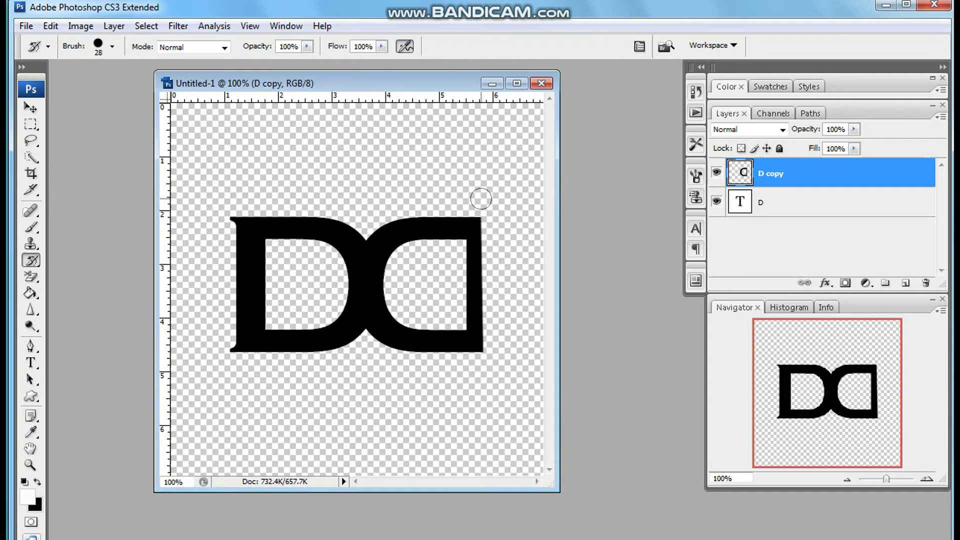
drag(480, 370, 476, 215)
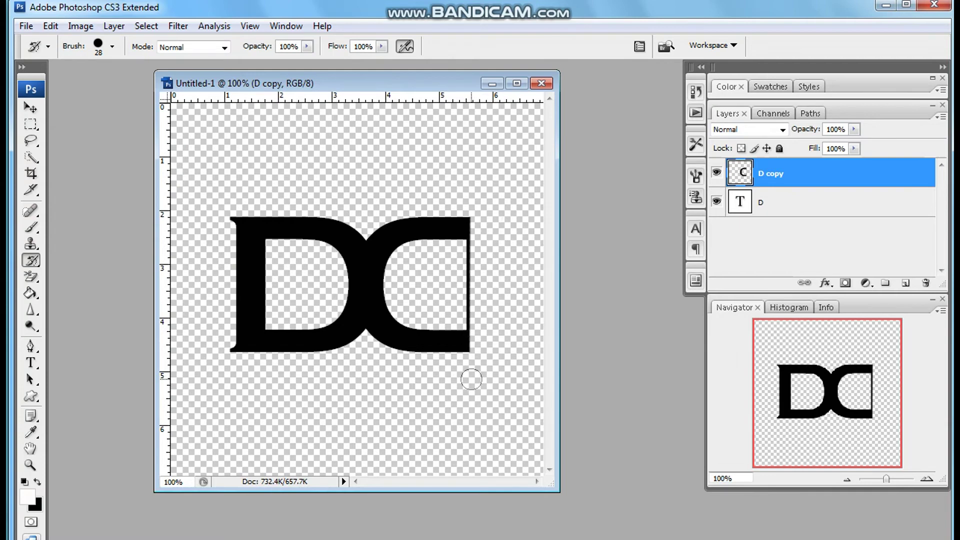
drag(467, 373, 463, 217)
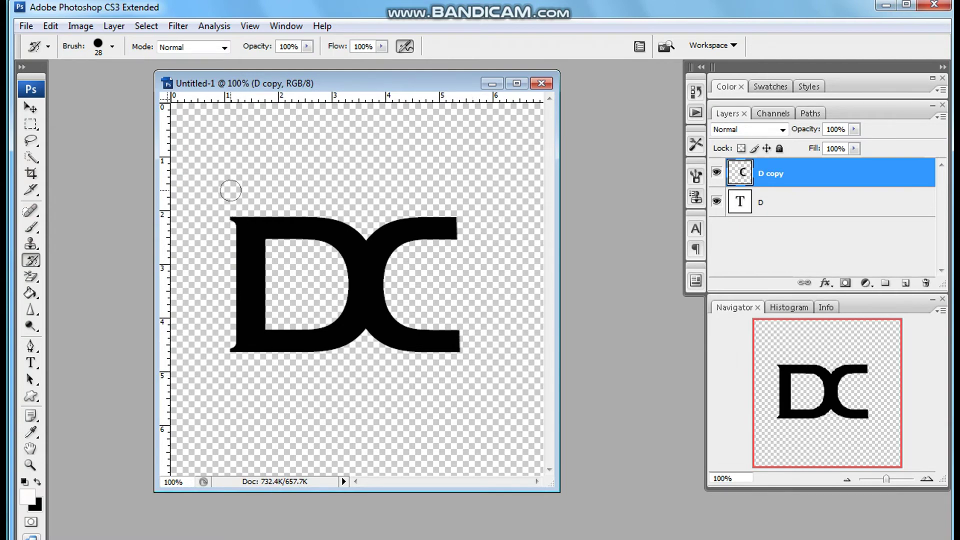
click(800, 202)
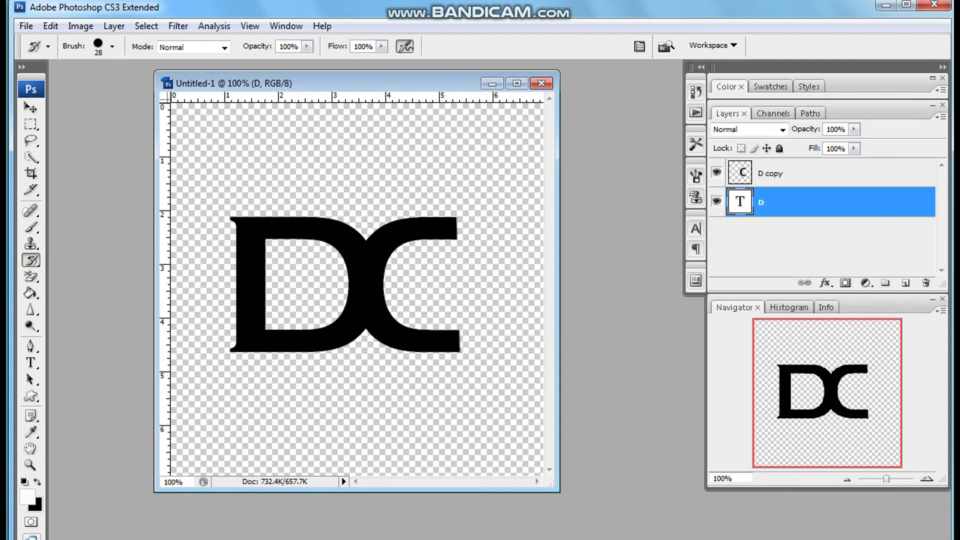
Rasterize the original D and erase its left vertical bar and serifs.
click(254, 192)
click(427, 230)
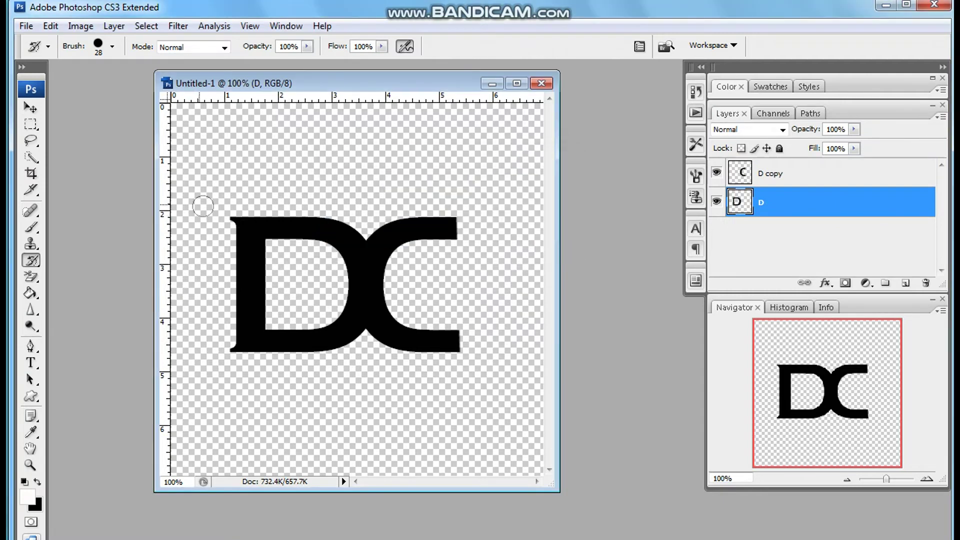
drag(237, 213, 237, 356)
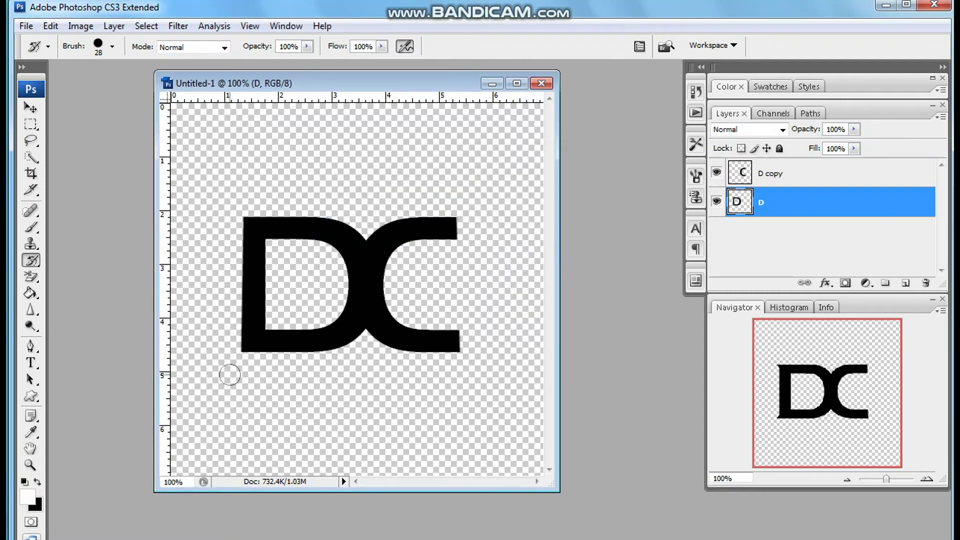
shift+click(250, 215)
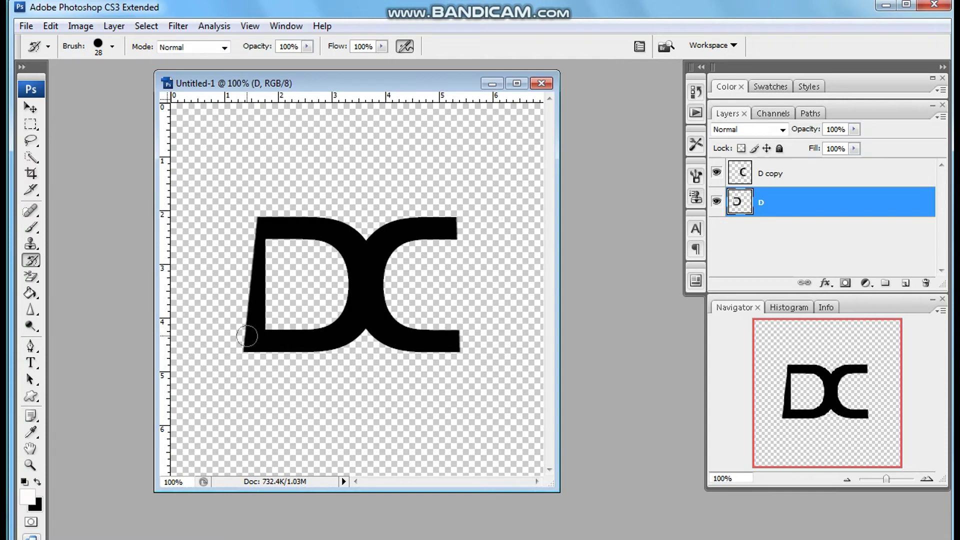
shift+click(251, 370)
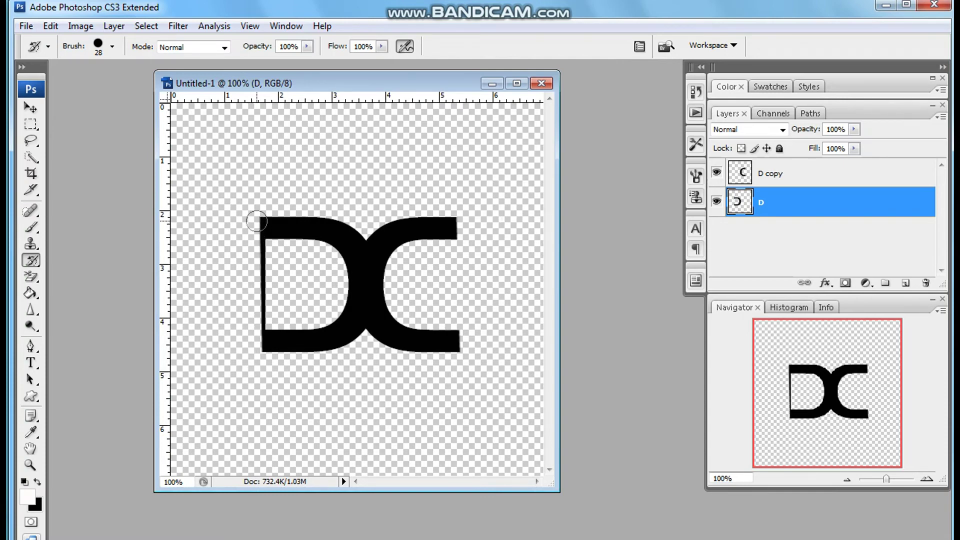
shift+click(253, 195)
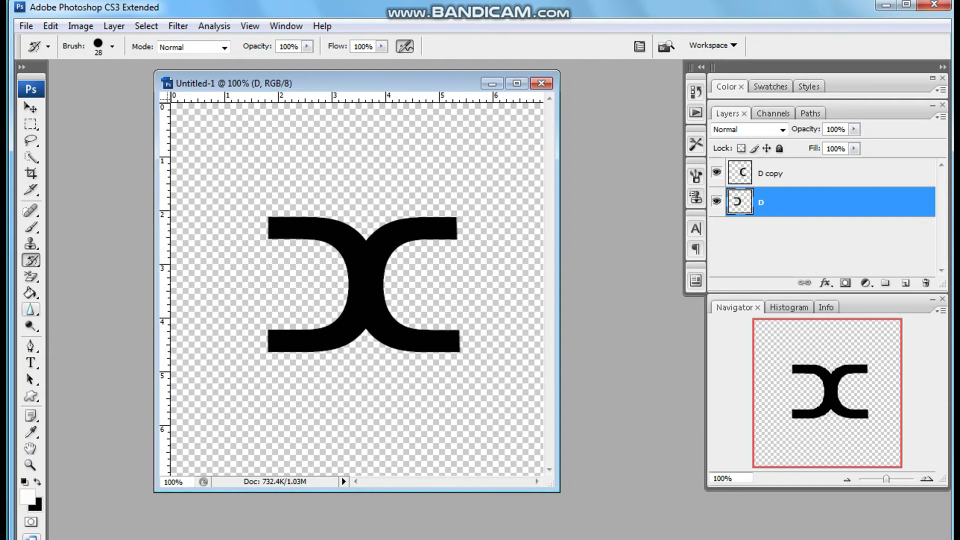
click(31, 396)
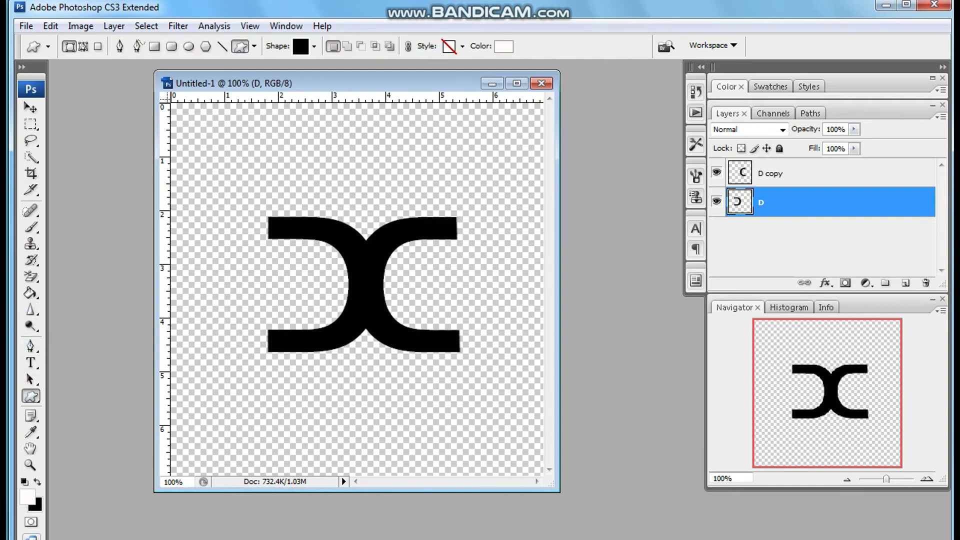
Draw a triangle custom shape above the right end of the strokes.
click(314, 47)
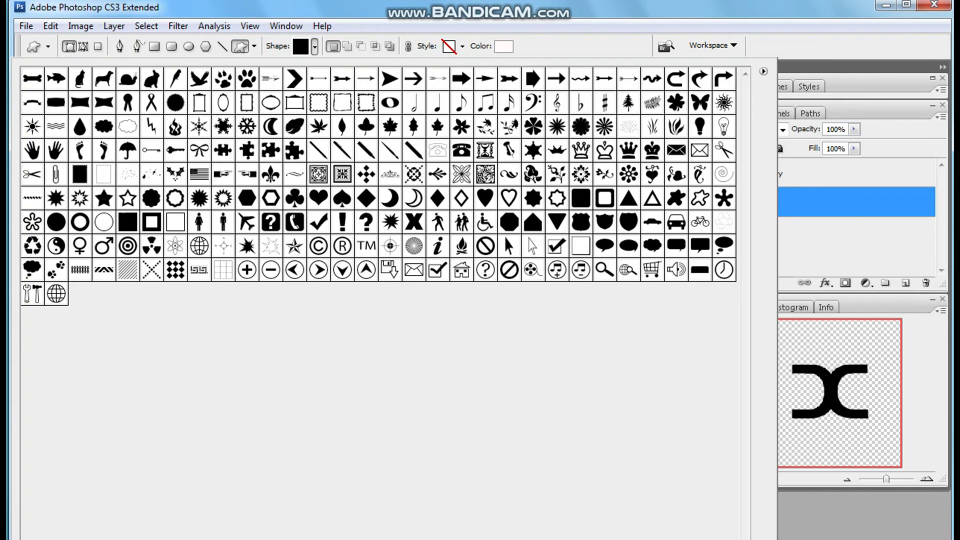
double_click(628, 198)
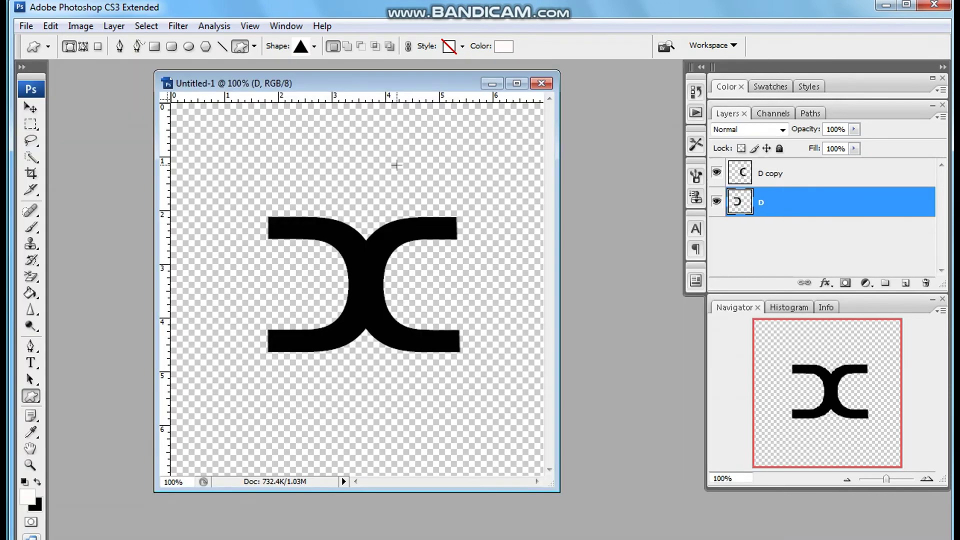
drag(392, 146, 450, 202)
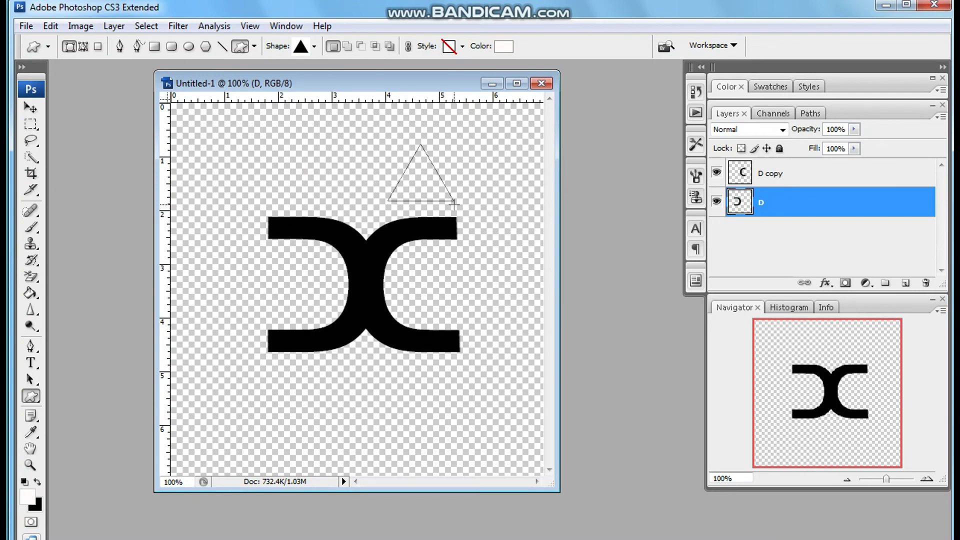
drag(451, 202, 455, 203)
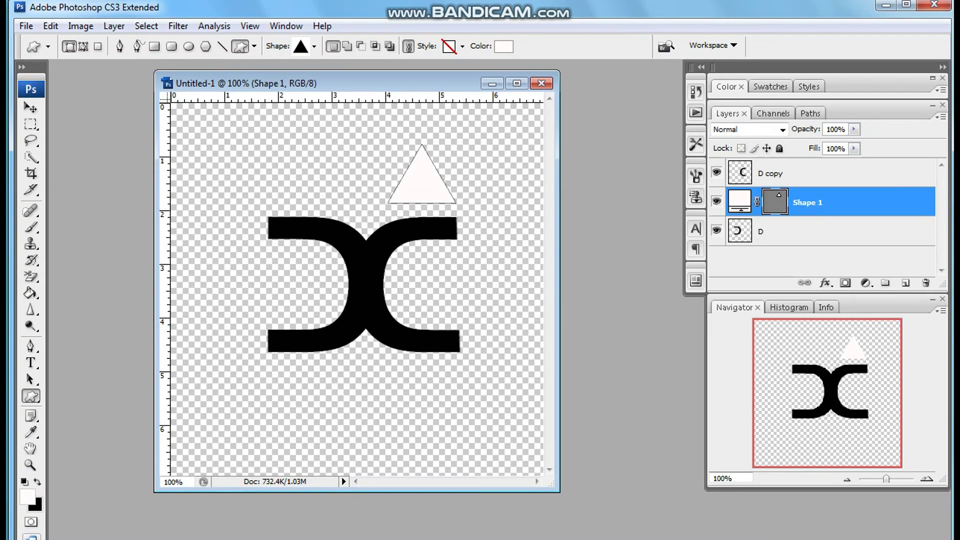
Fill the triangle black and rotate it 90° to point right.
double_click(740, 202)
click(626, 359)
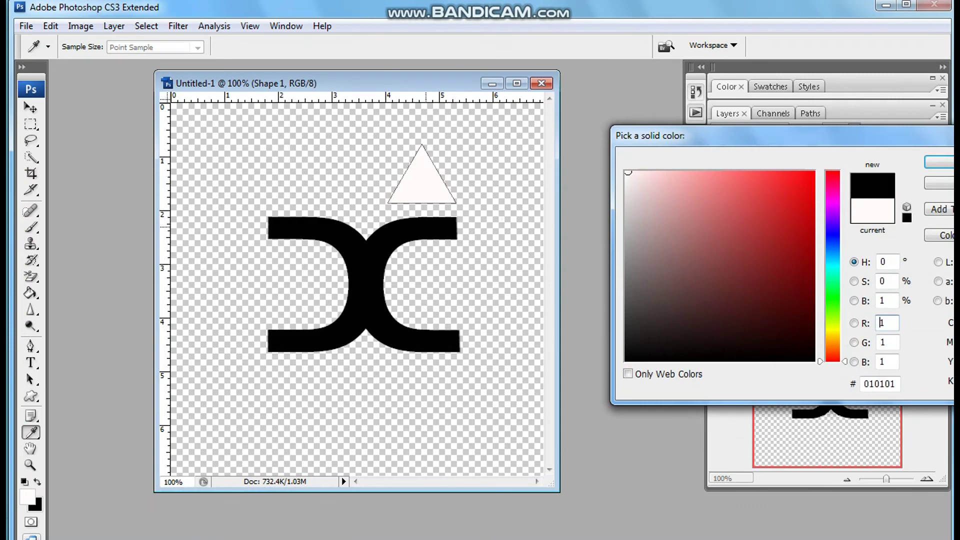
key(Return)
key(v)
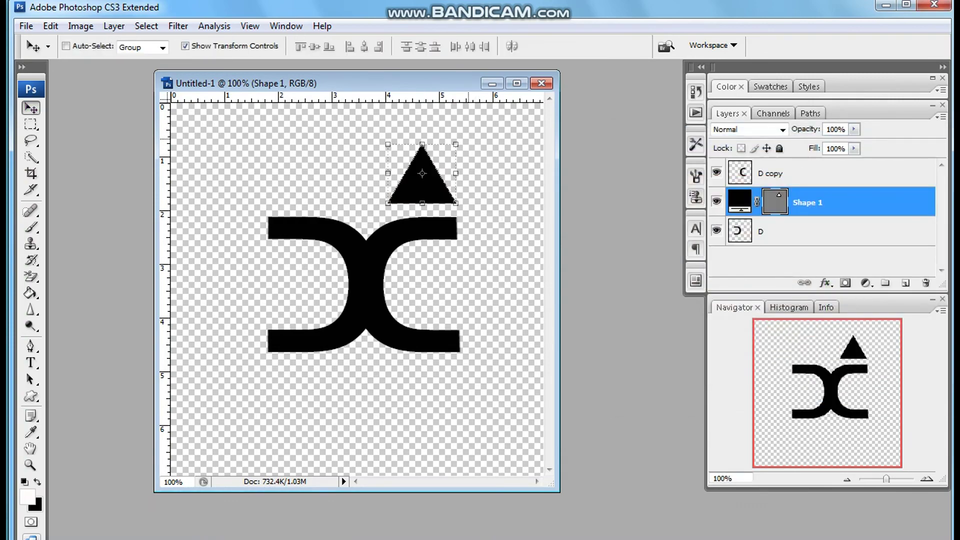
drag(462, 150, 446, 214)
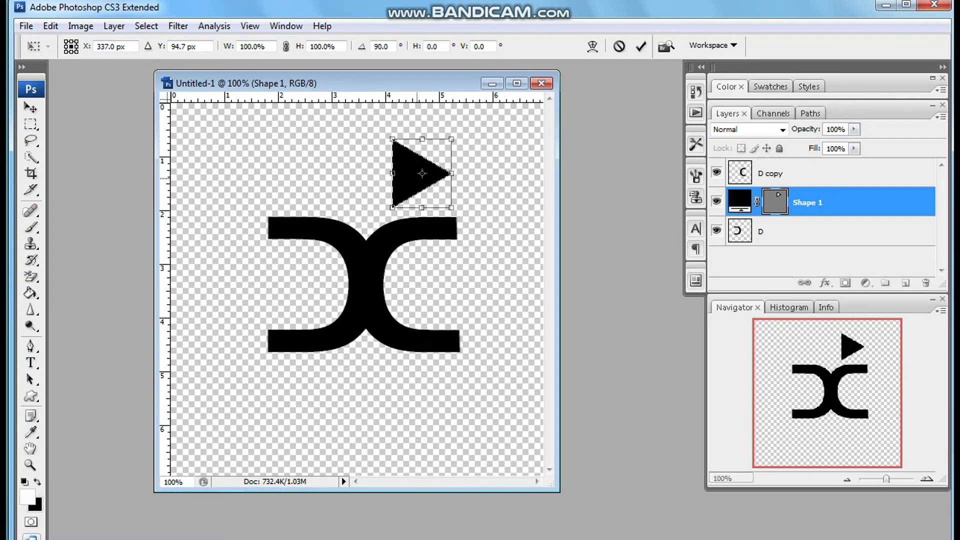
Move the arrowhead onto the top arm's right end and apply the transform.
mouse_move(415, 176)
mouse_down()
mouse_move(461, 235)
mouse_move(472, 227)
mouse_move(462, 230)
mouse_up()
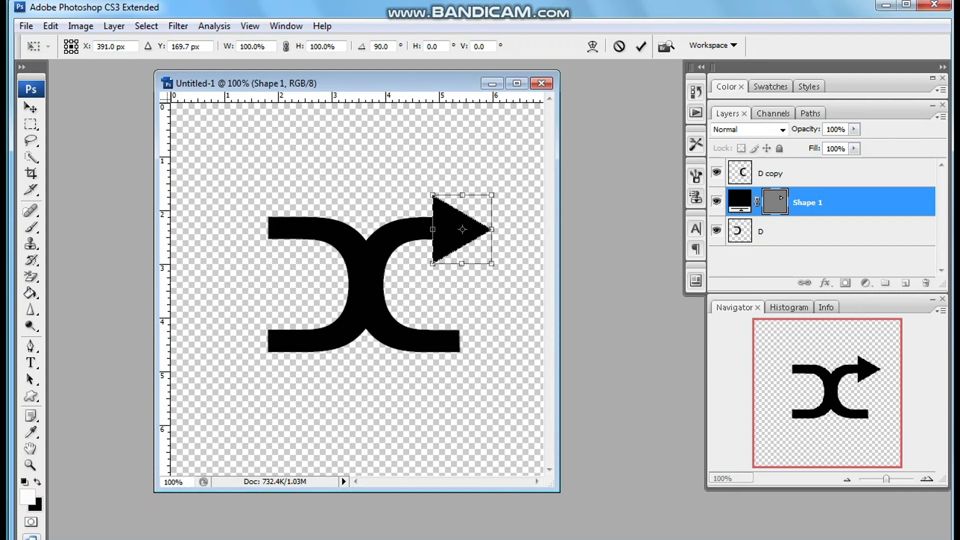
key(v)
key(Return)
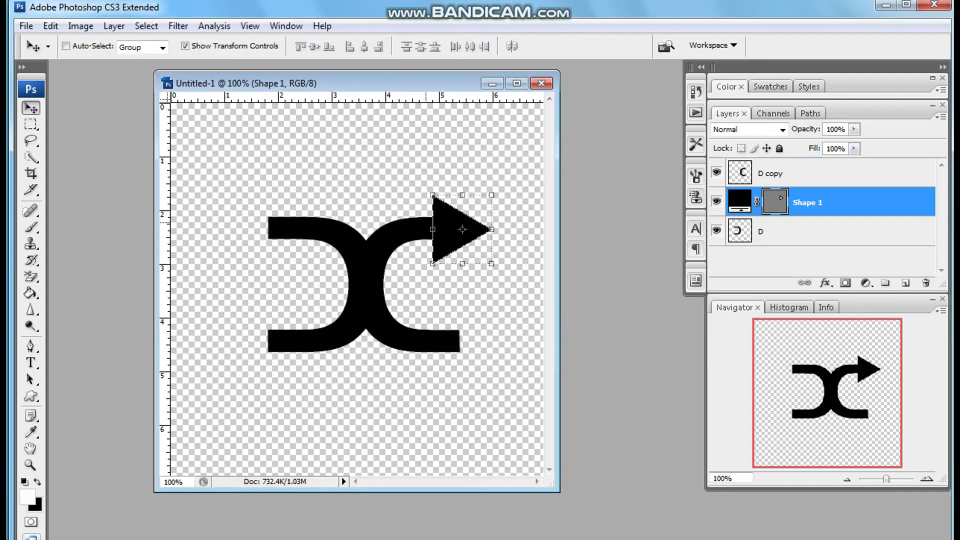
right_click(791, 196)
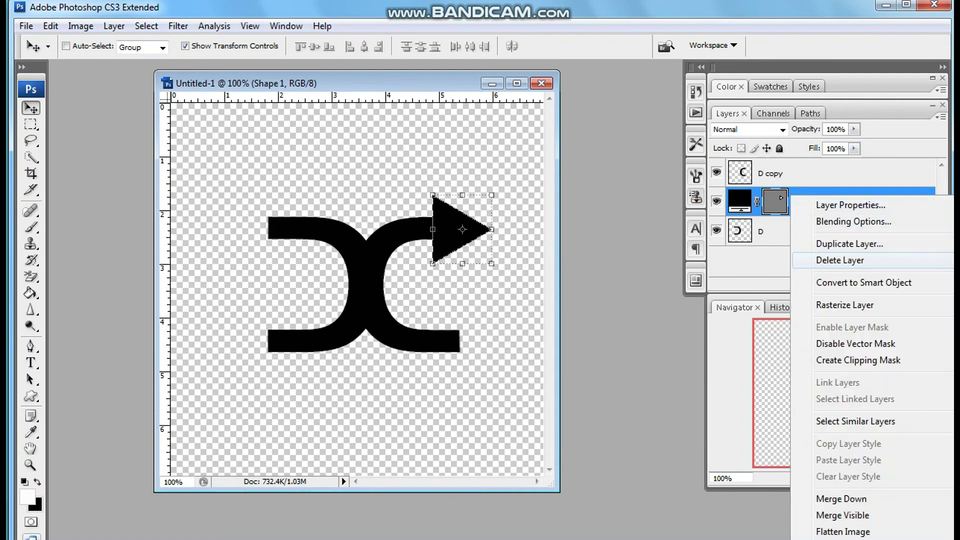
Duplicate the Shape 1 arrowhead and nudge the copy down to the bottom arm.
click(849, 244)
key(Return)
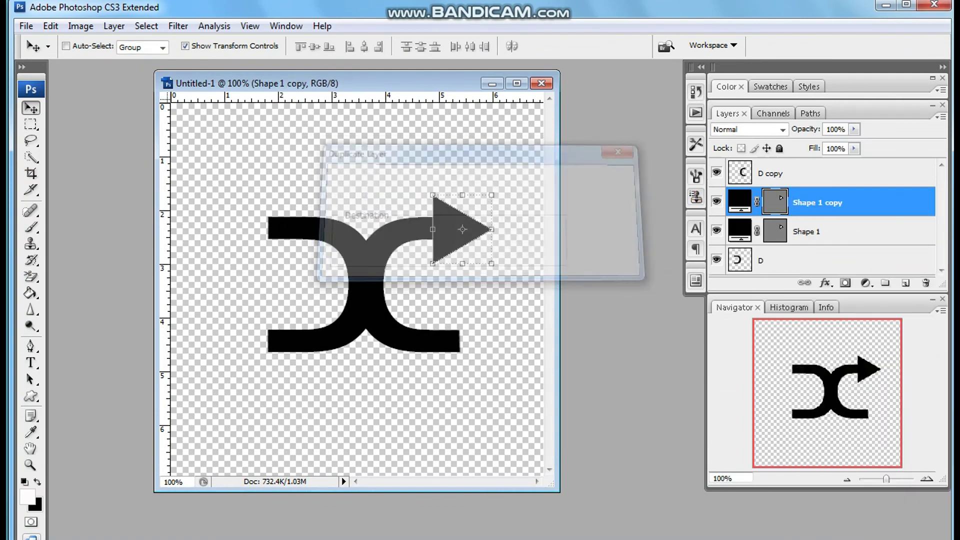
key(shift+Down)
key(shift+Down)
key(shift+Down)
key(shift+Down)
key(shift+Down)
key(shift+Down)
key(shift+Down)
key(shift+Down)
key(shift+Down)
key(shift+Down)
key(shift+Down)
key(shift+Down)
key(shift+Down)
key(shift+Down)
key(shift+Down)
key(shift+Down)
key(shift+Down)
key(shift+Down)
key(shift+Down)
key(shift+Down)
key(shift+Down)
key(shift+Down)
key(shift+Down)
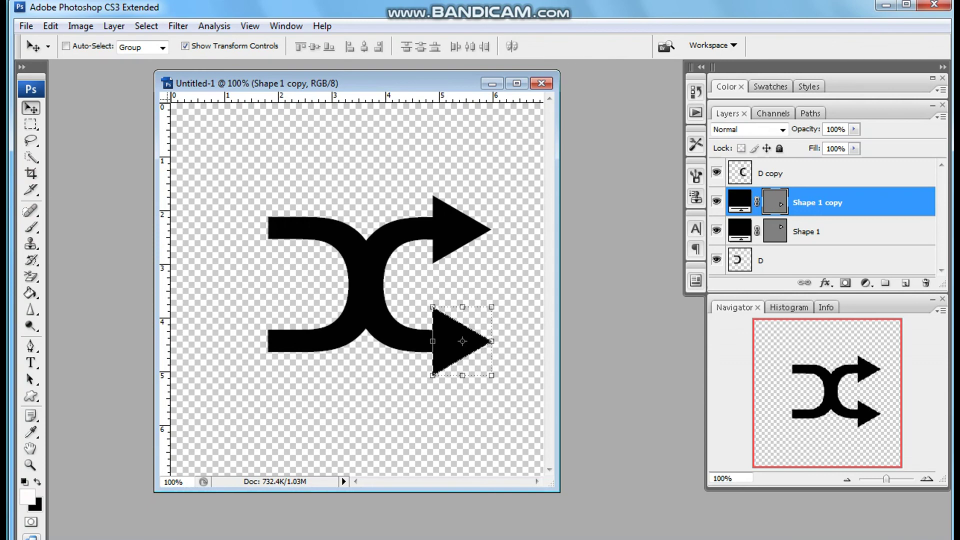
Step through the Shape 1, Shape 1 copy and D layers, then switch to Notepad.
key(alt+bracketleft)
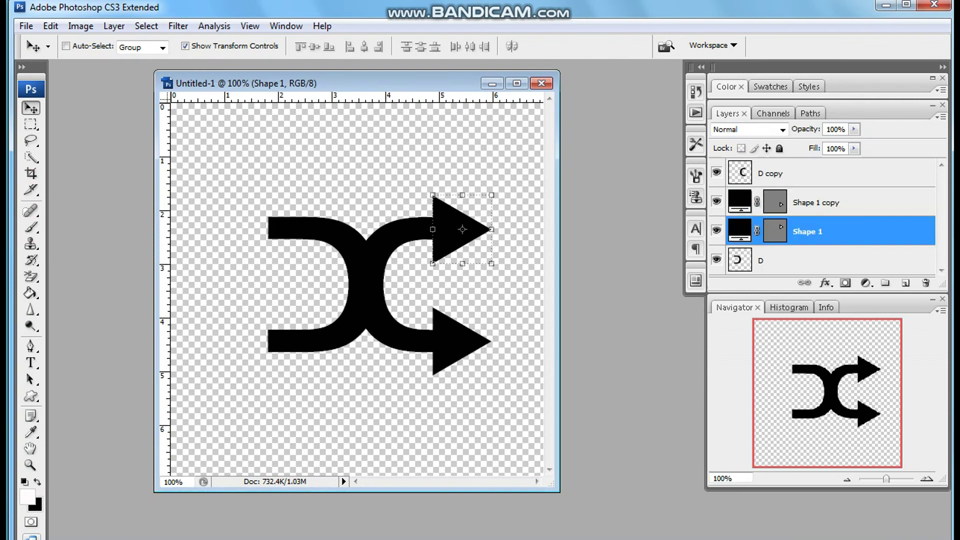
key(alt+bracketright)
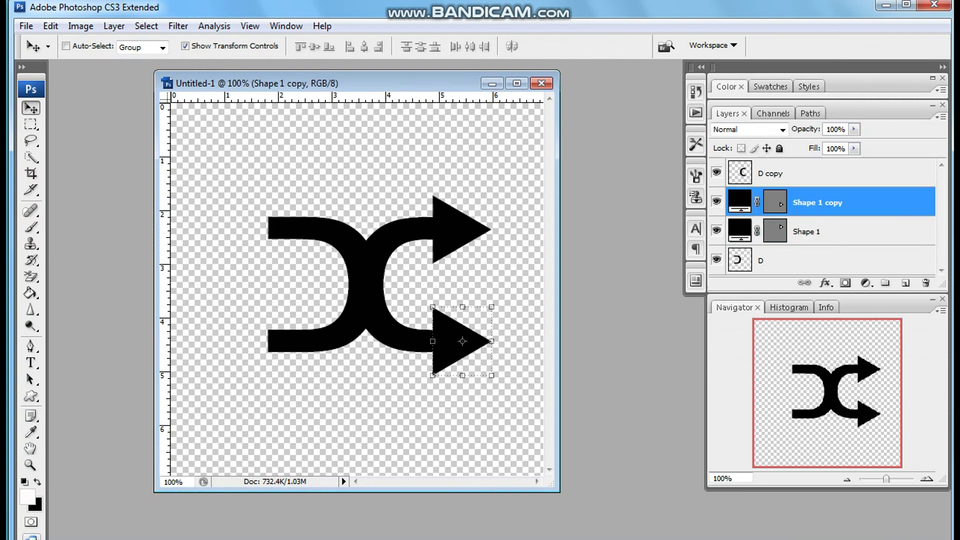
key(alt+bracketleft)
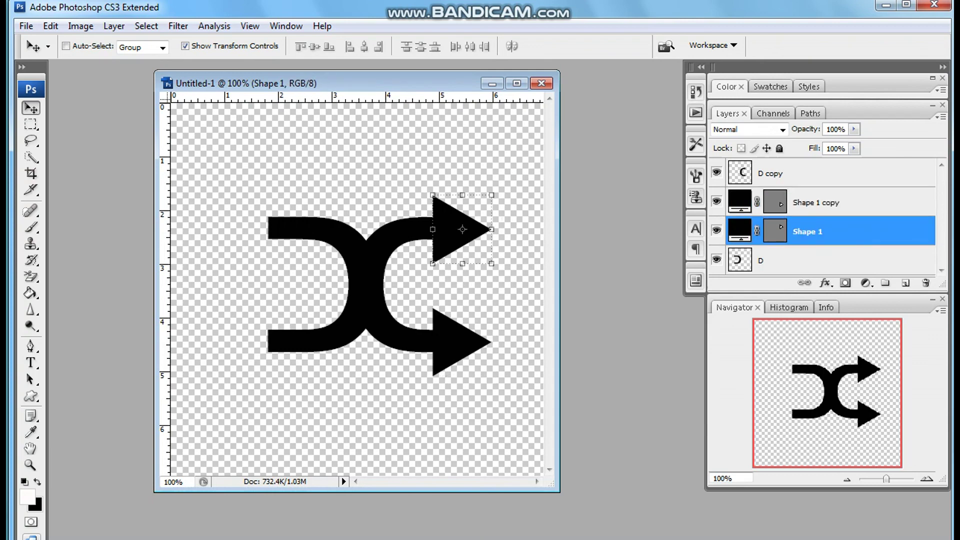
key(alt+bracketleft)
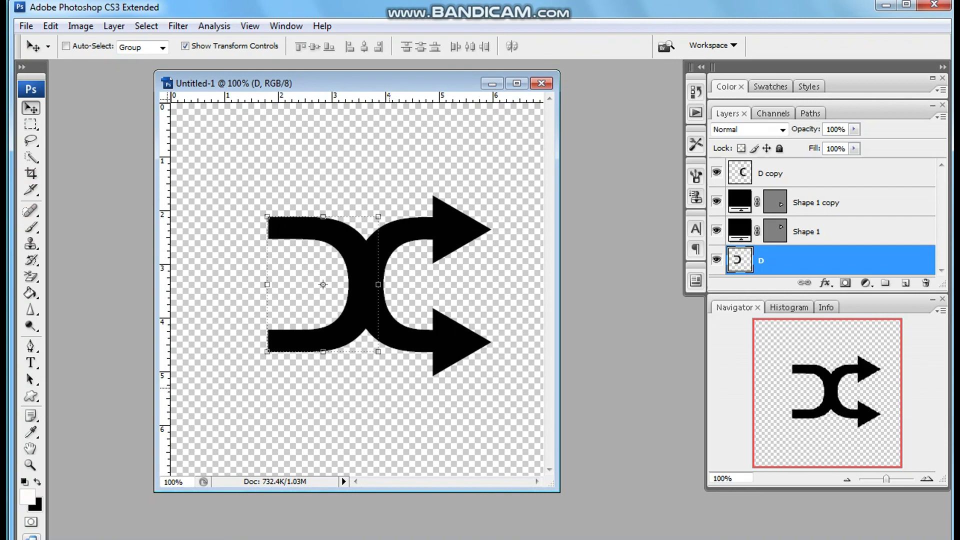
key(alt+Tab)
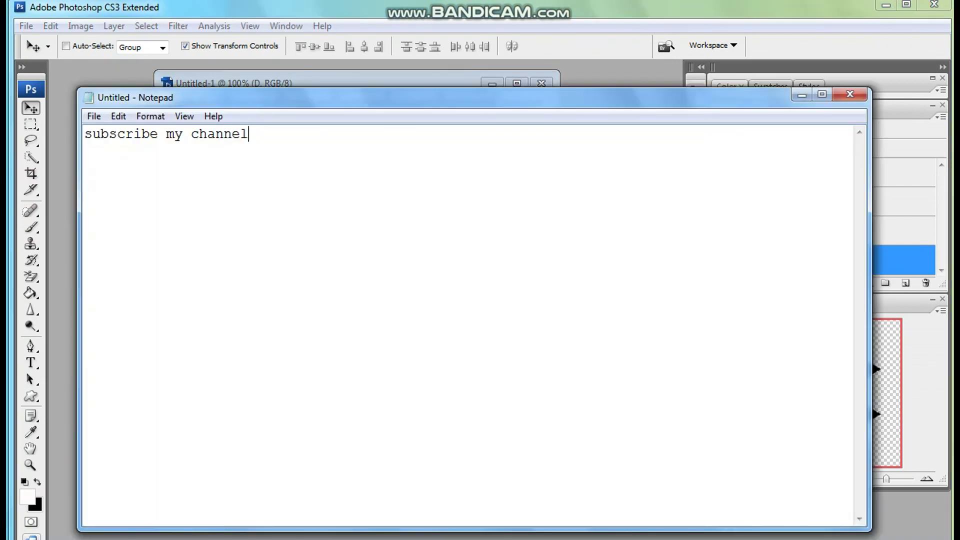
Replace all of the Notepad note's text with "thanks for watching".
key(ctrl+a)
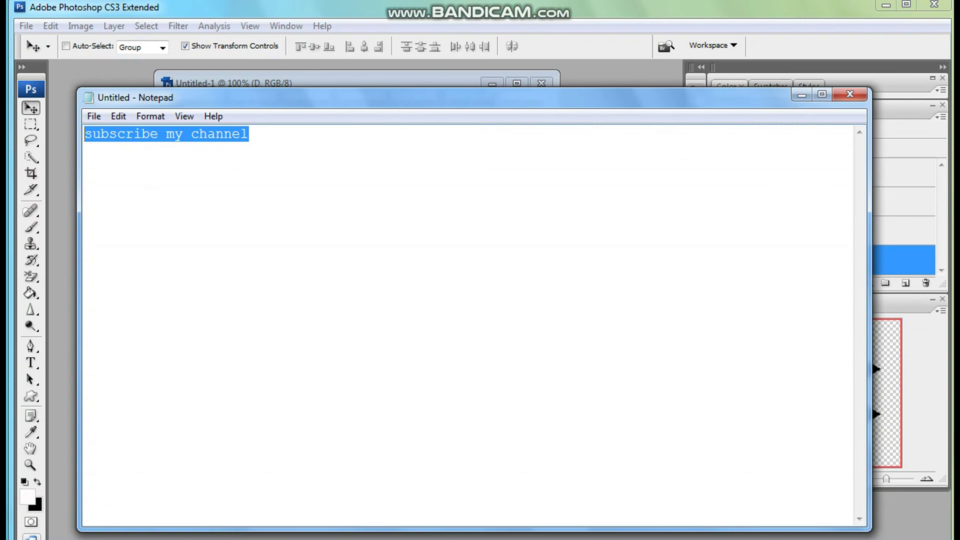
text(thanks for wa)
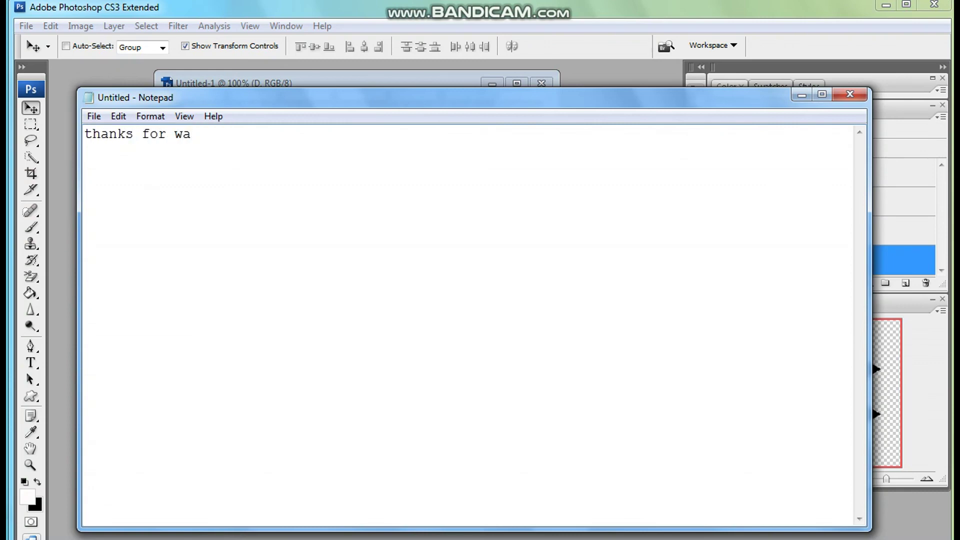
text(tching)
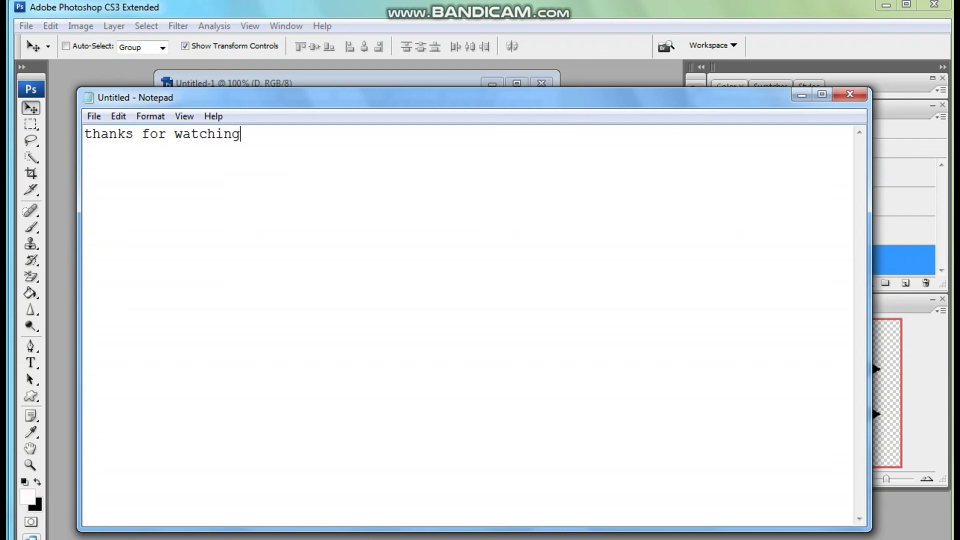